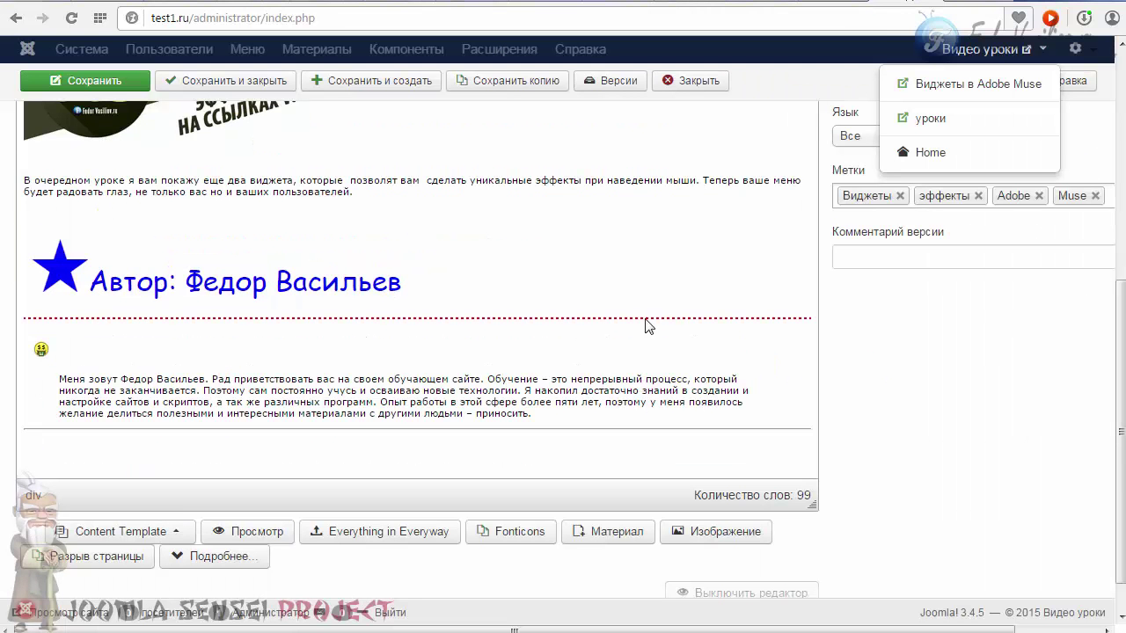
# Step: Open the Fonticons icon picker for the article, look through the IcoMoon icon set, and close it without inserting anything
pyautogui.click(509, 536)
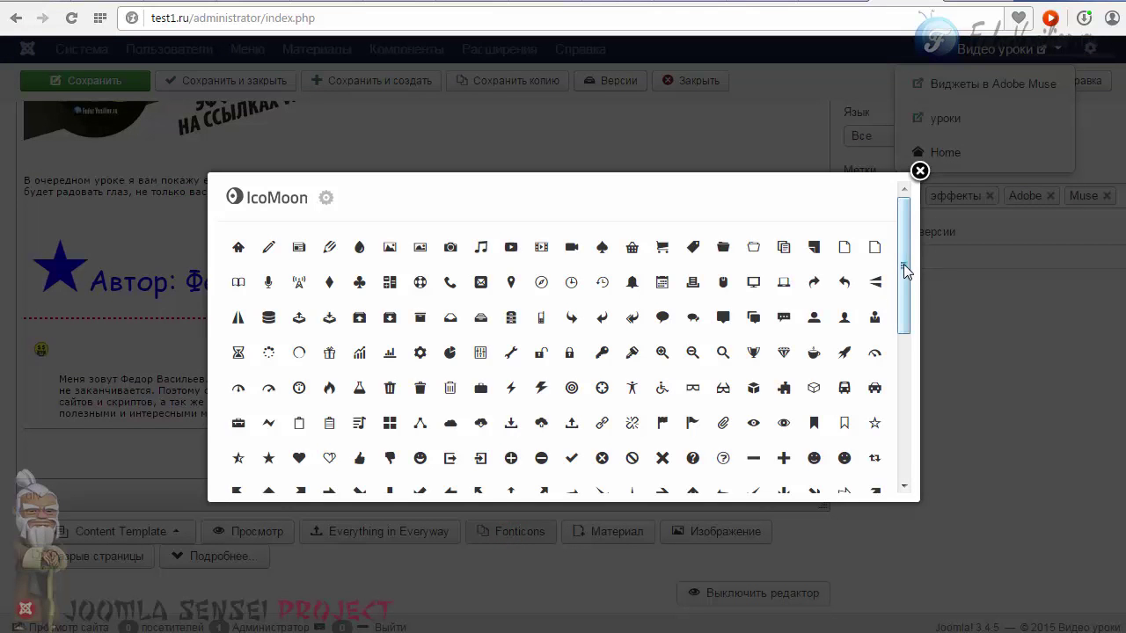
pyautogui.moveTo(903, 264)
pyautogui.mouseDown()
pyautogui.moveTo(901, 345)
pyautogui.moveTo(917, 428)
pyautogui.moveTo(893, 269)
pyautogui.moveTo(895, 259)
pyautogui.moveTo(921, 423)
pyautogui.moveTo(914, 260)
pyautogui.mouseUp()
pyautogui.moveTo(903, 292); pyautogui.dragTo(906, 256)
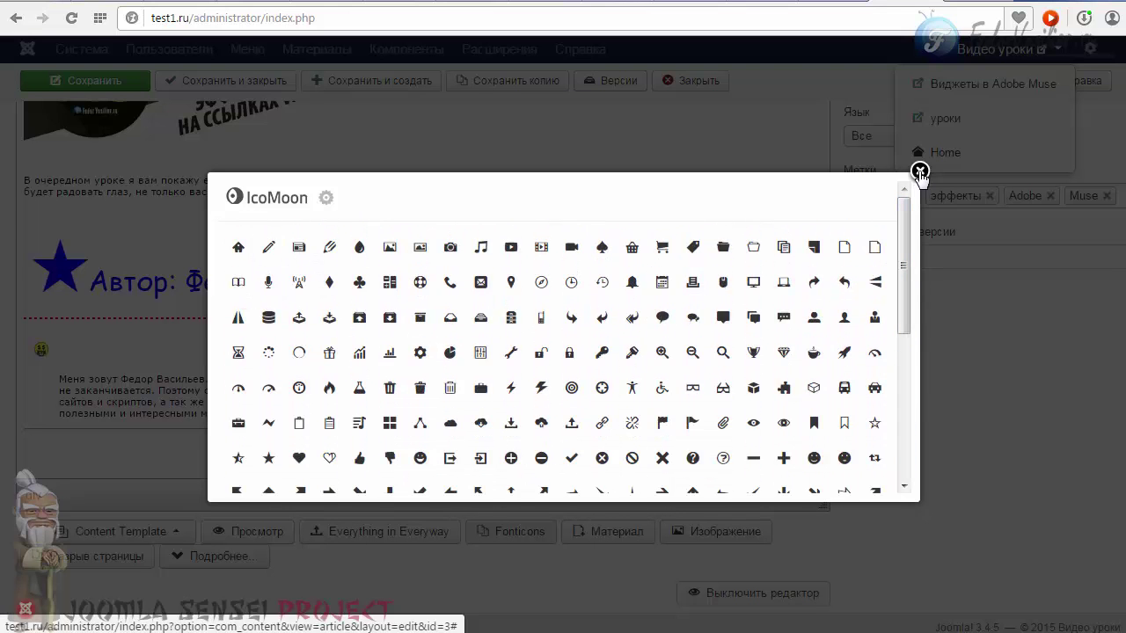
pyautogui.click(919, 171)
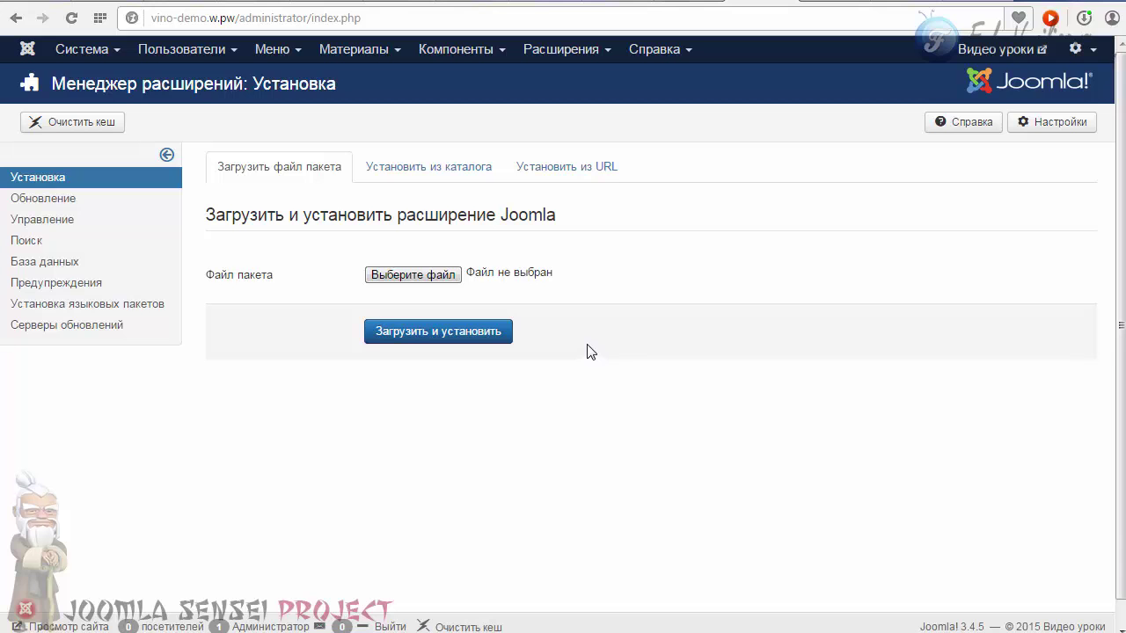
# Step: Upload and install the pkg_fonticons.zip extension package
pyautogui.click(440, 276)
pyautogui.click(410, 95)
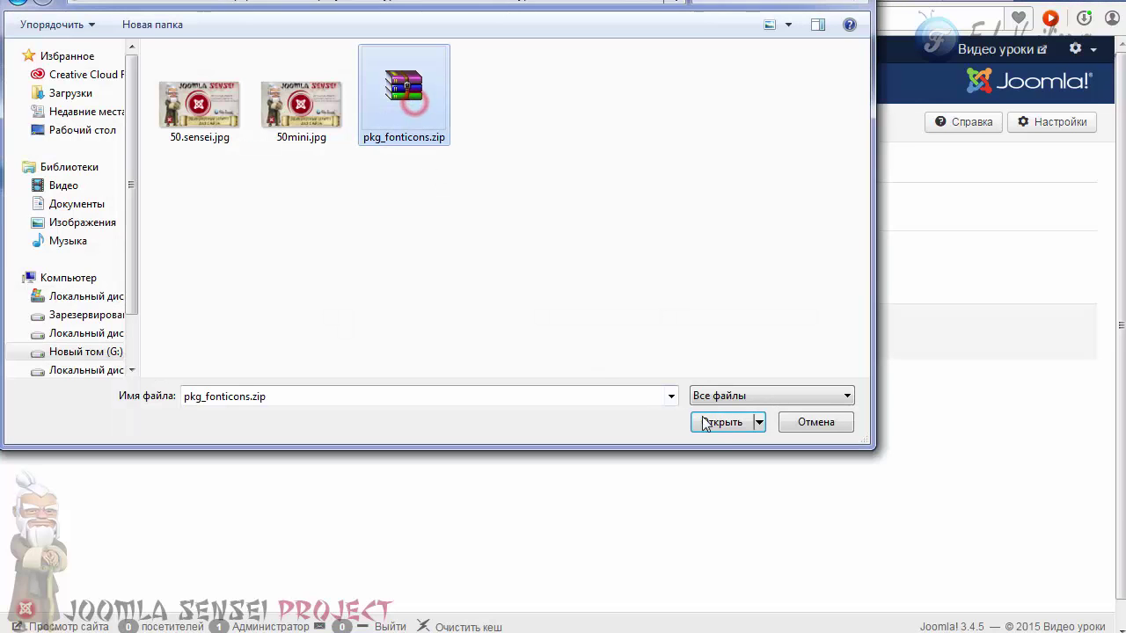
pyautogui.click(727, 420)
pyautogui.click(429, 340)
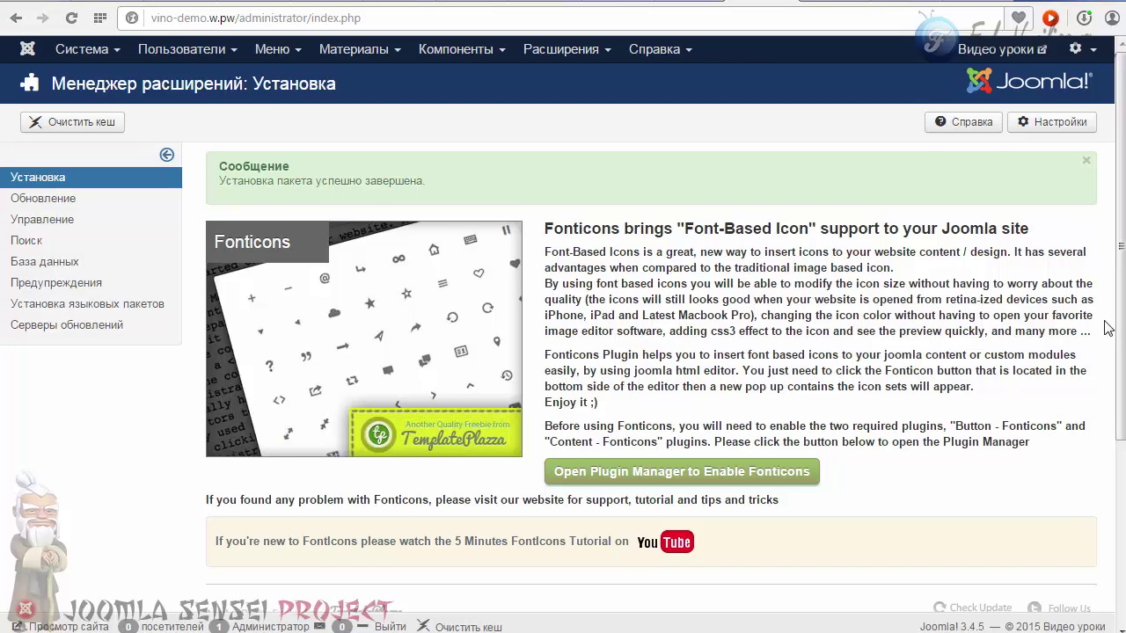
# Step: Go from the Fonticons installation page to its plugins and enable both Content - Fonticons and Button - Fonticons
pyautogui.moveTo(1123, 349); pyautogui.dragTo(1123, 408)
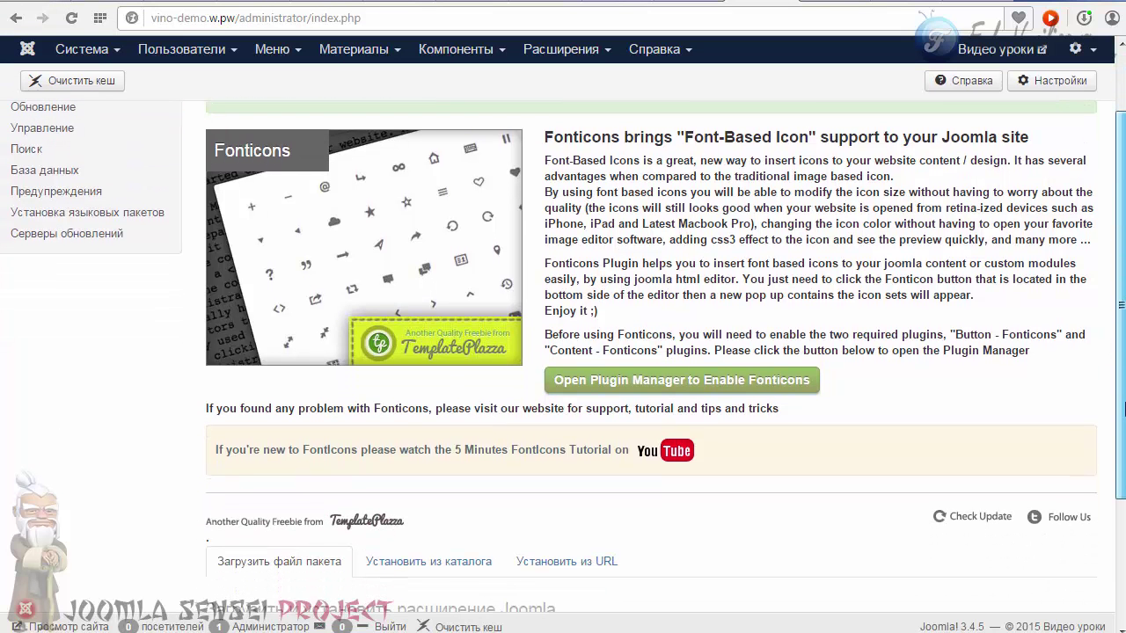
pyautogui.click(622, 391)
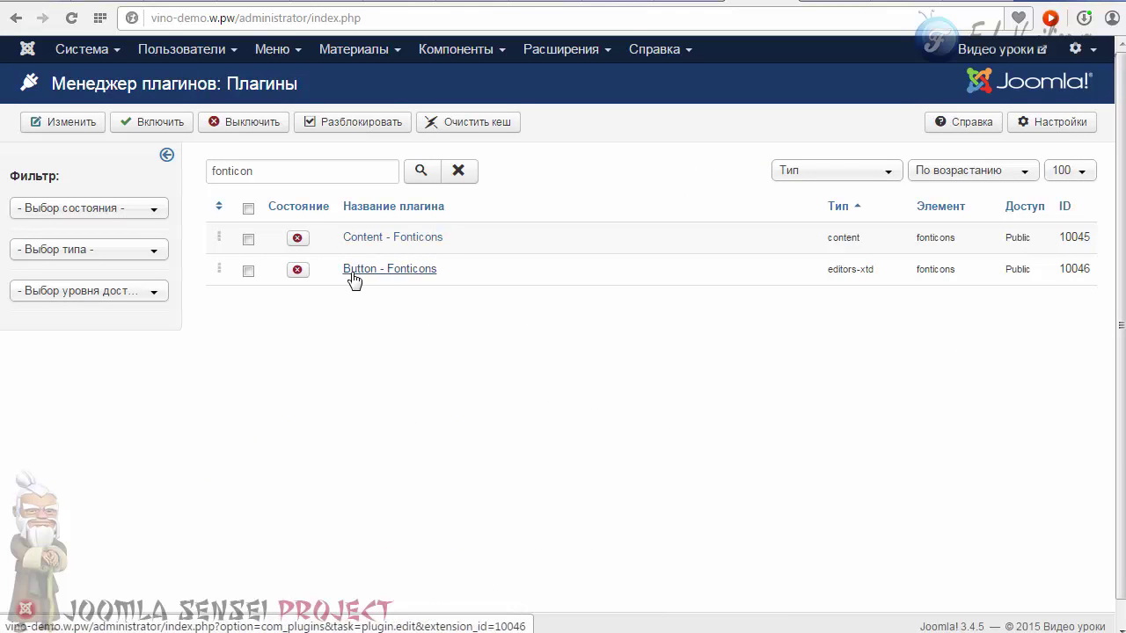
pyautogui.click(249, 211)
pyautogui.click(155, 126)
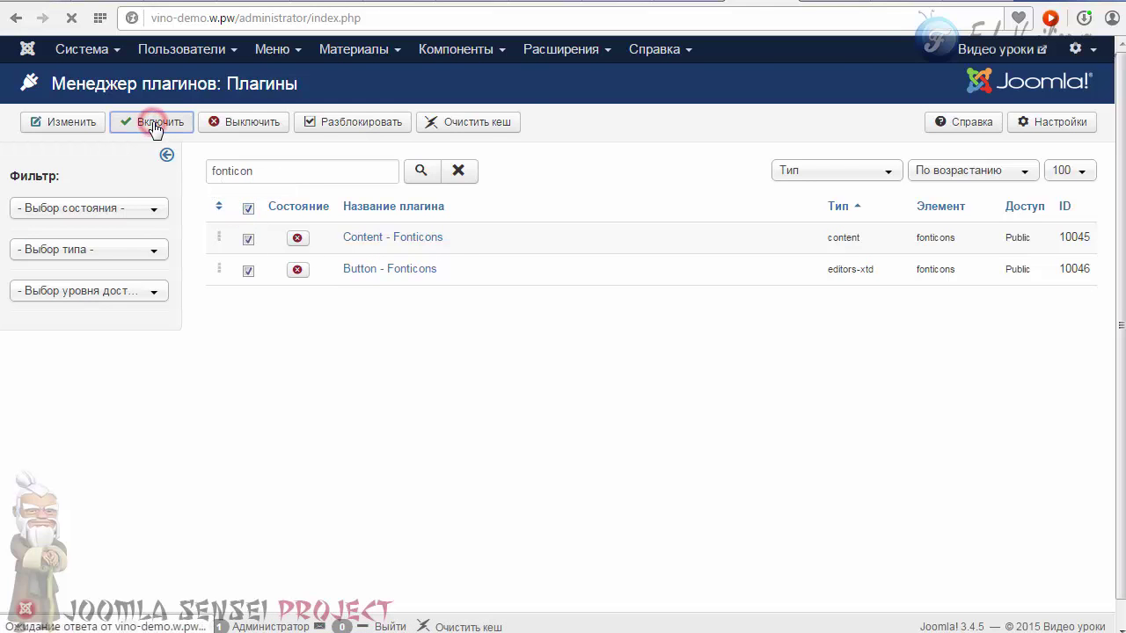
# Step: Try to insert a lightning bolt icon from the Fonticons set into a new article
pyautogui.click(352, 49)
pyautogui.moveTo(387, 79)
pyautogui.click(531, 81)
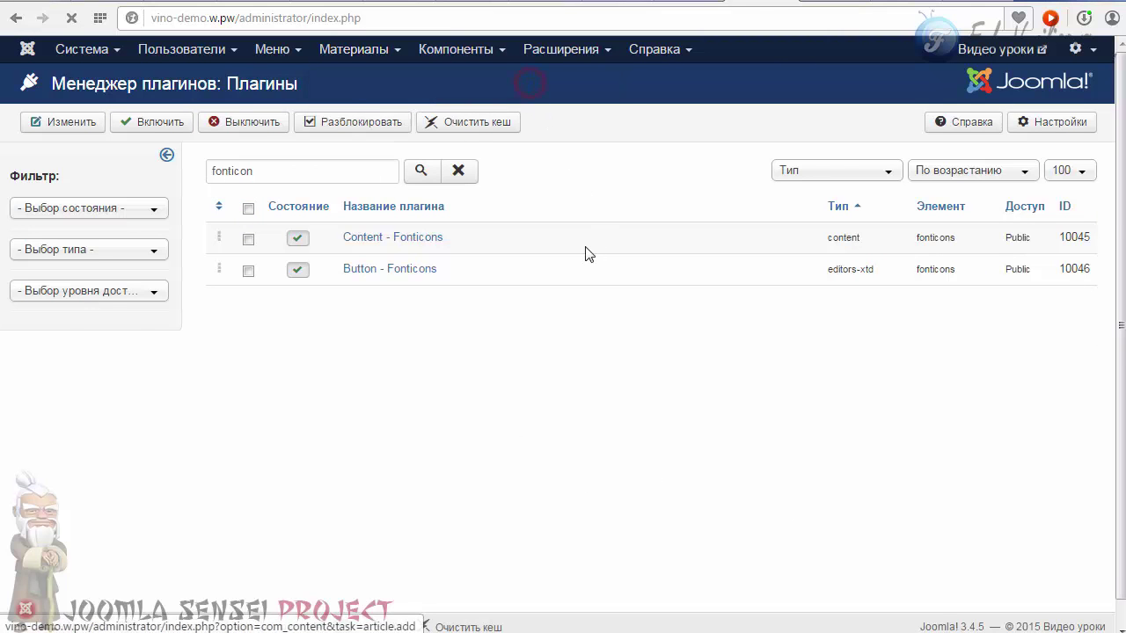
pyautogui.scroll(-4, 377, 258)
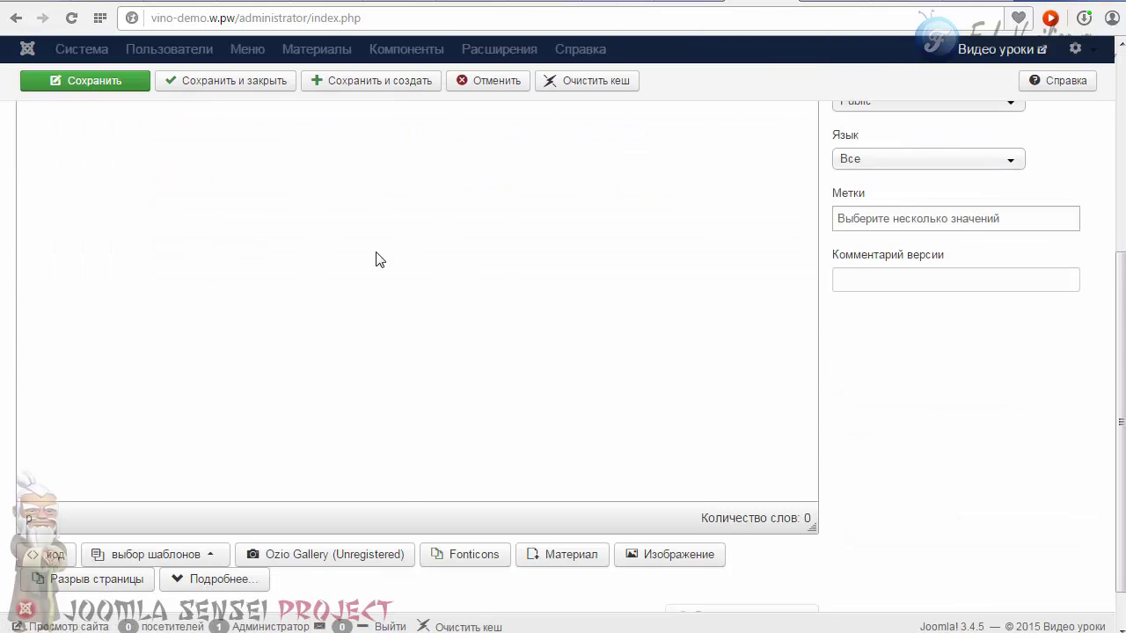
pyautogui.click(467, 556)
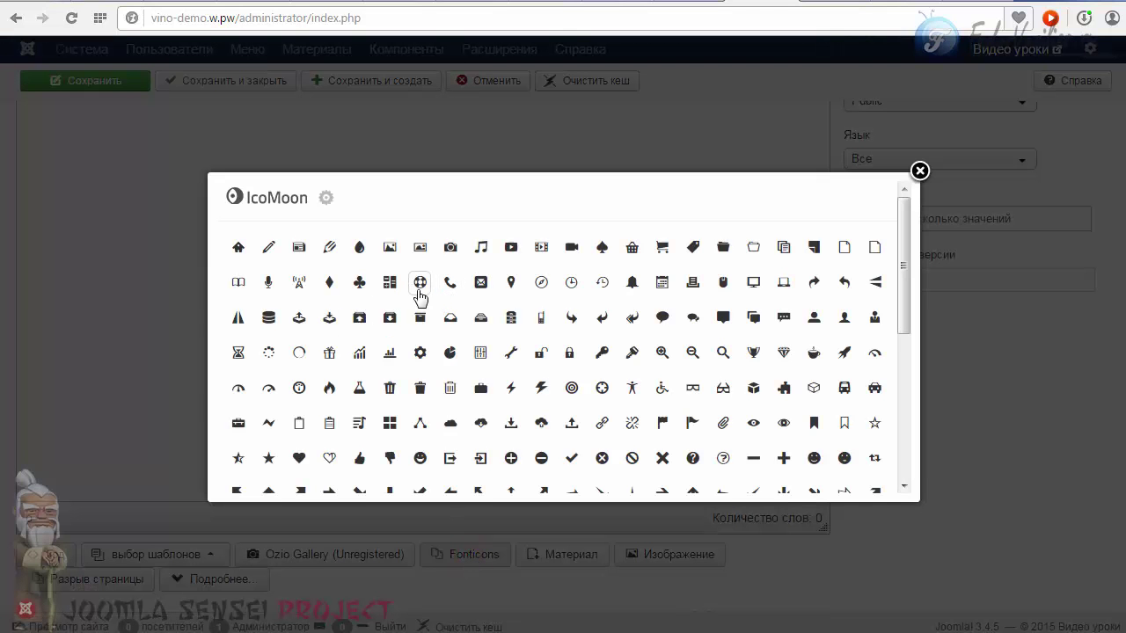
pyautogui.click(541, 387)
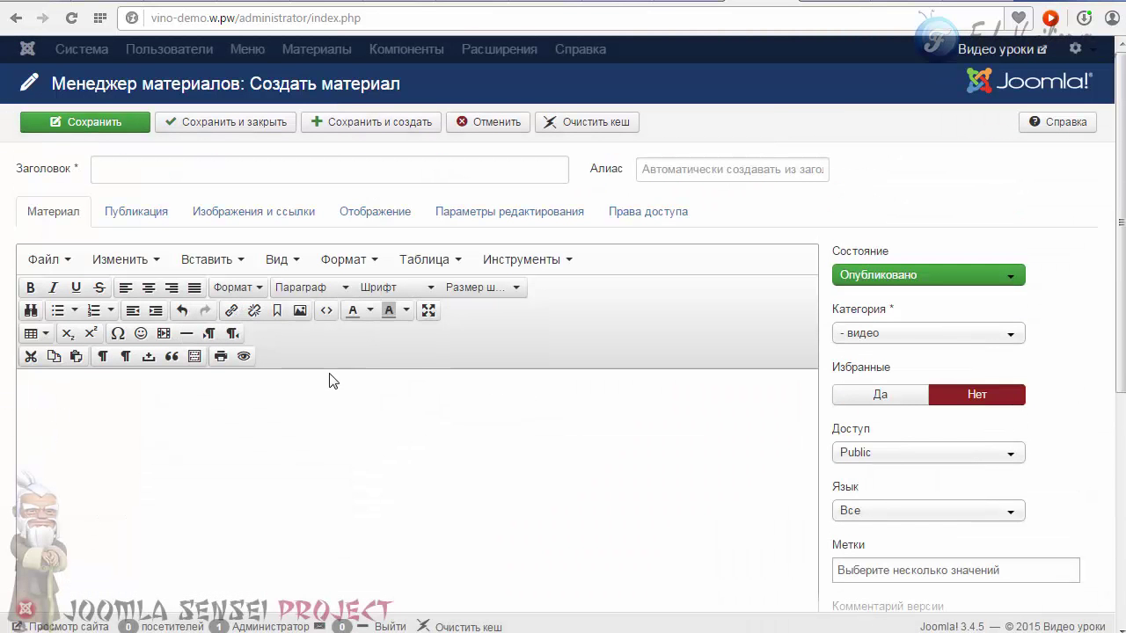
# Step: Check the new article's source code for the icon tag, and cancel the article without saving
pyautogui.click(327, 310)
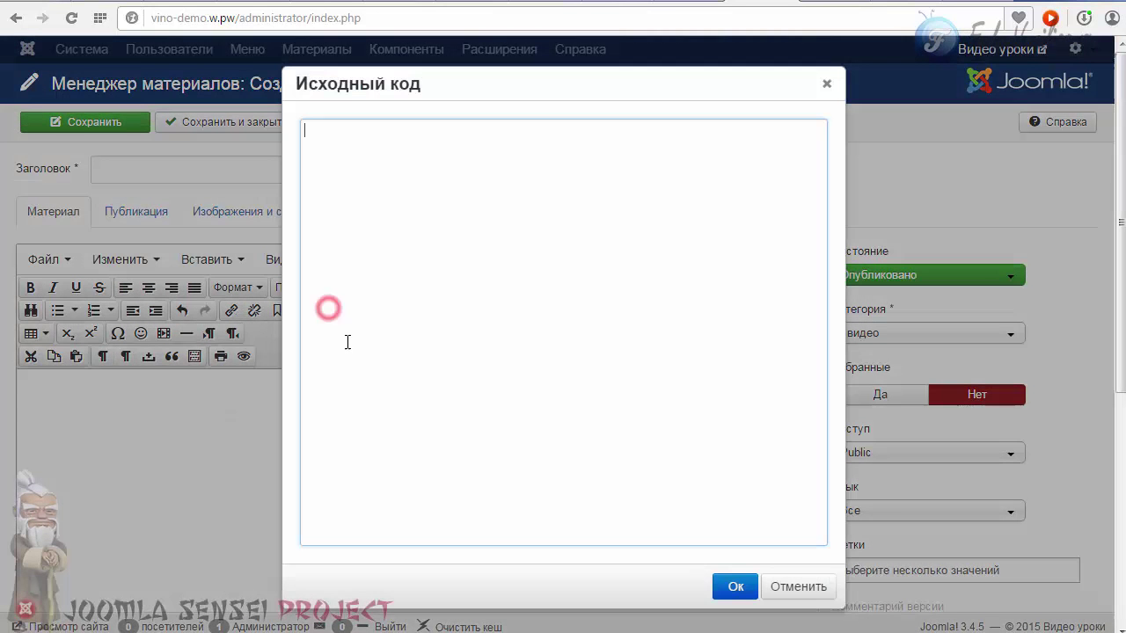
pyautogui.click(827, 81)
pyautogui.scroll(-3, 520, 365)
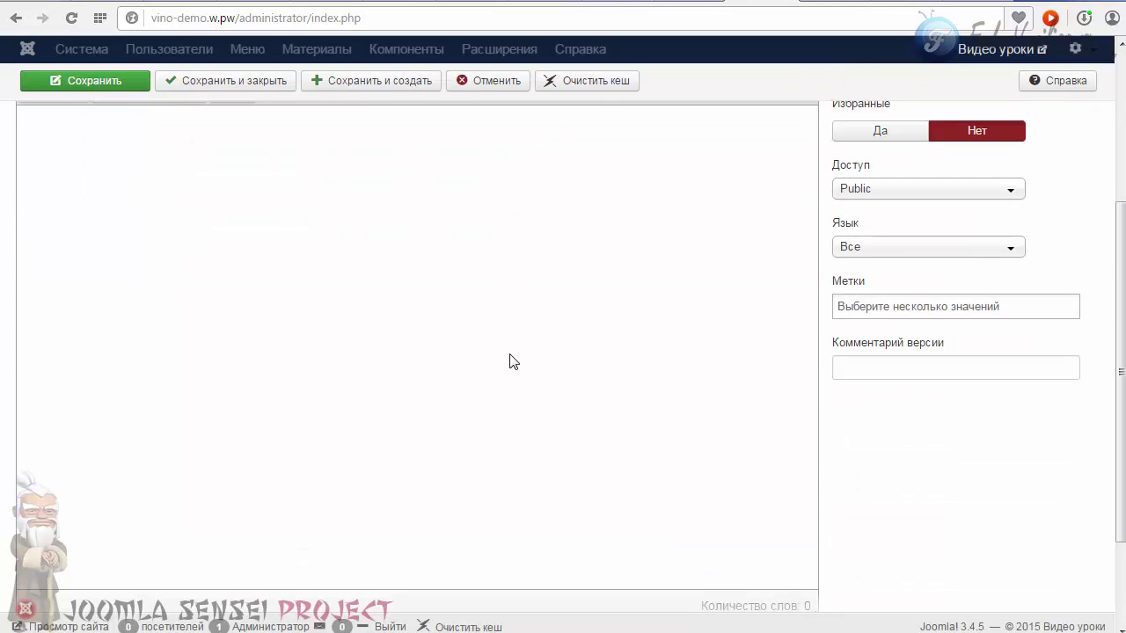
pyautogui.scroll(-1, 514, 362)
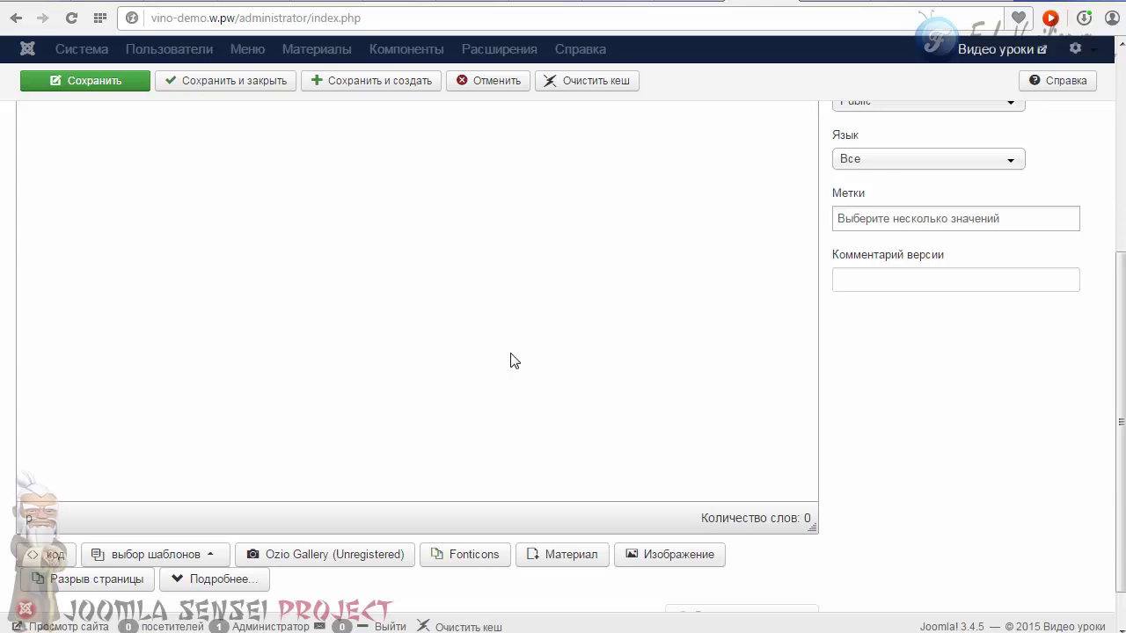
pyautogui.scroll(4, 514, 360)
pyautogui.click(495, 122)
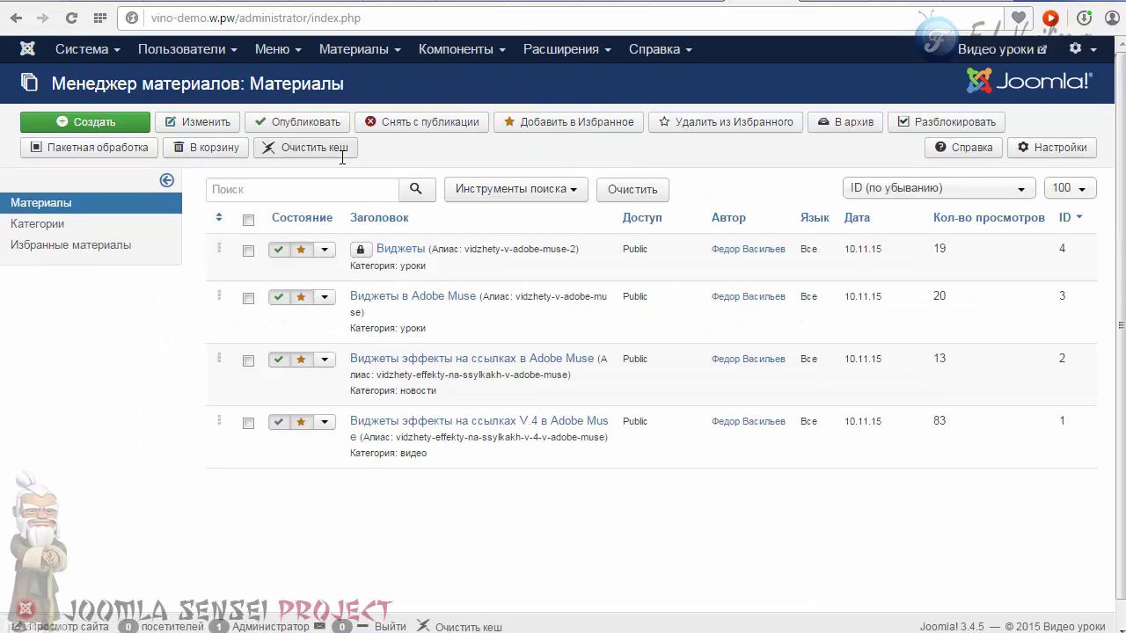
# Step: Search the Plugin Manager for "tiny" and open the Редактор - TinyMCE plugin
pyautogui.click(538, 53)
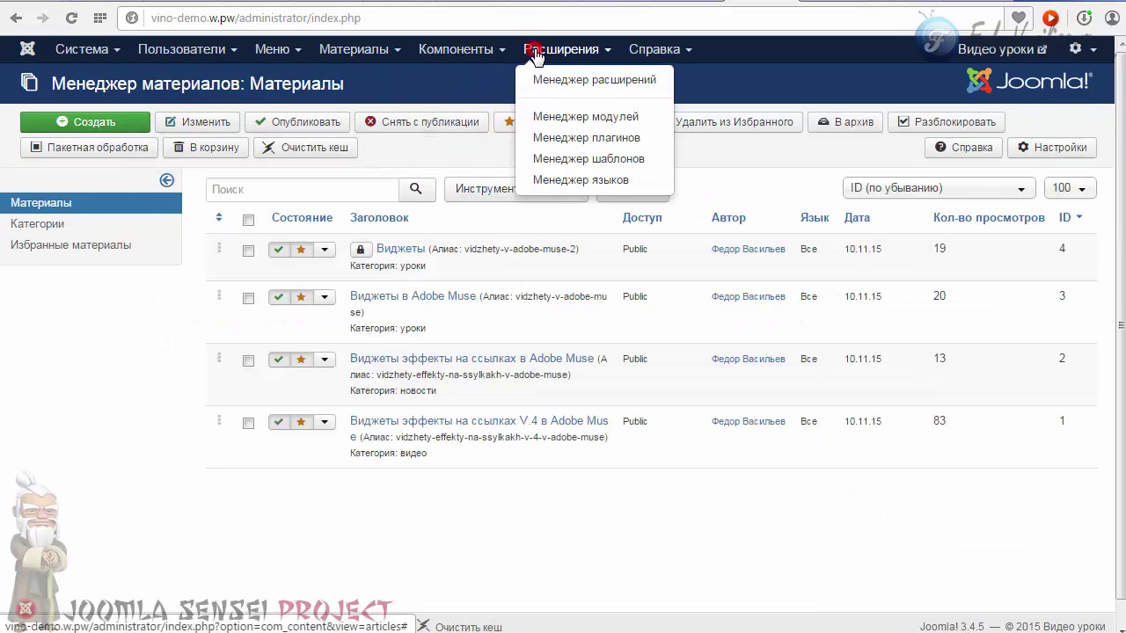
pyautogui.click(556, 136)
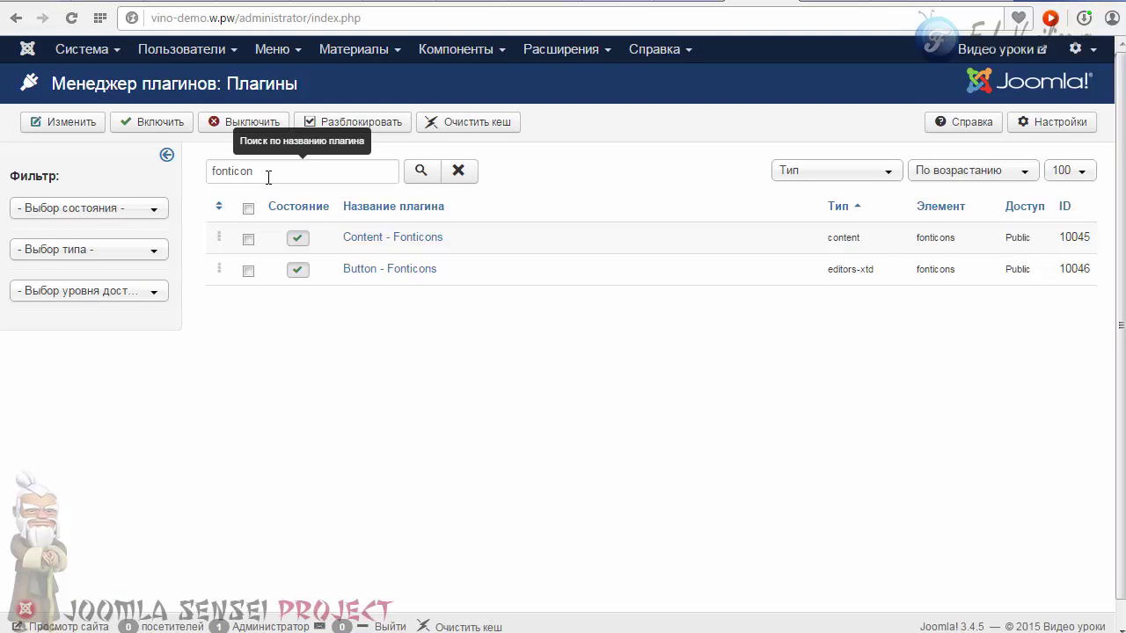
pyautogui.moveTo(273, 168); pyautogui.dragTo(195, 171)
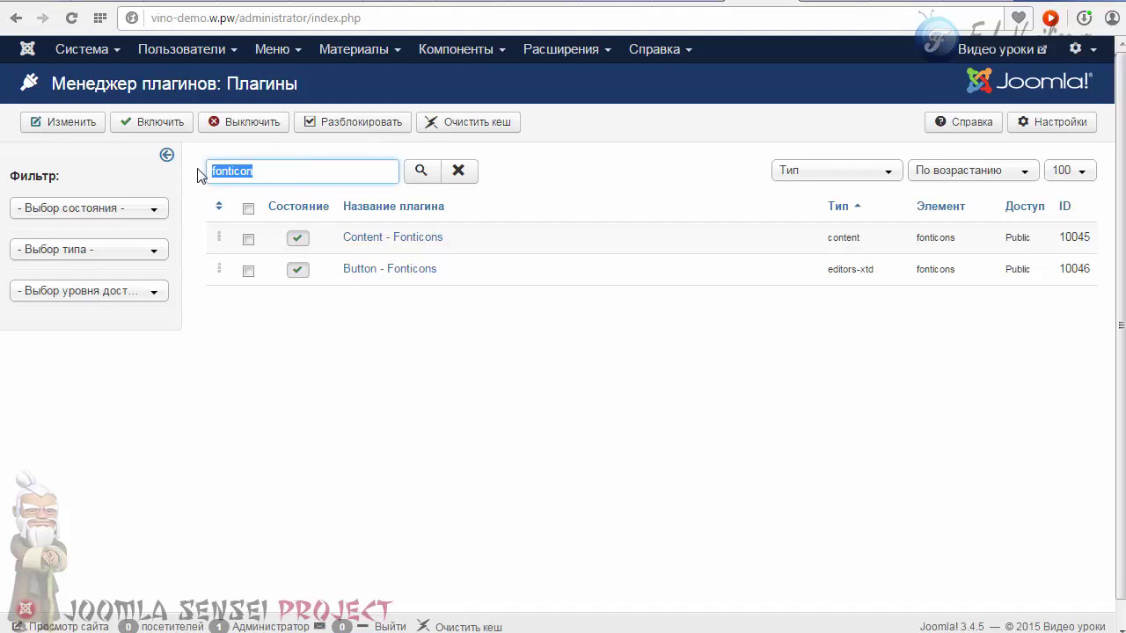
pyautogui.press('BackSpace')
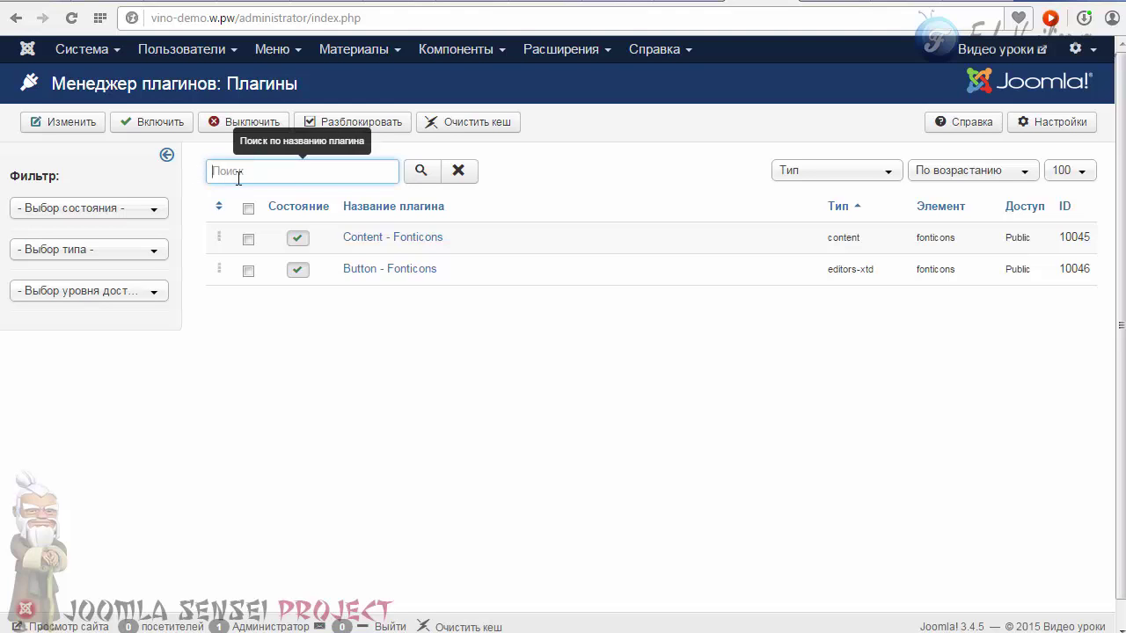
pyautogui.write('eш')
pyautogui.press('BackSpace')
pyautogui.press('BackSpace')
pyautogui.write('tiny')
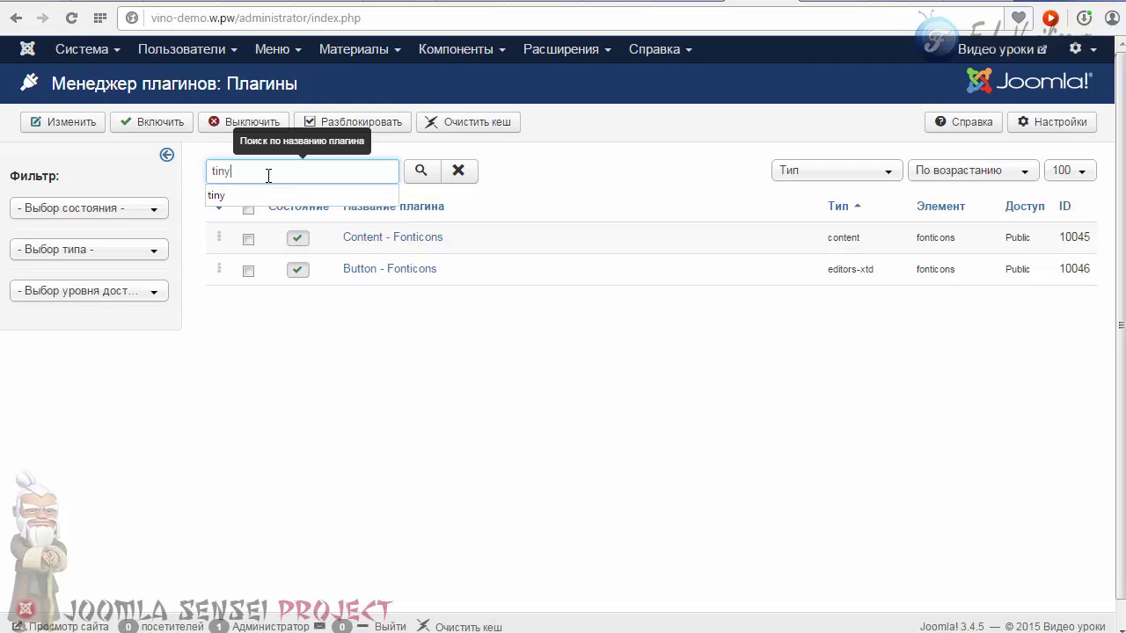
pyautogui.click(422, 170)
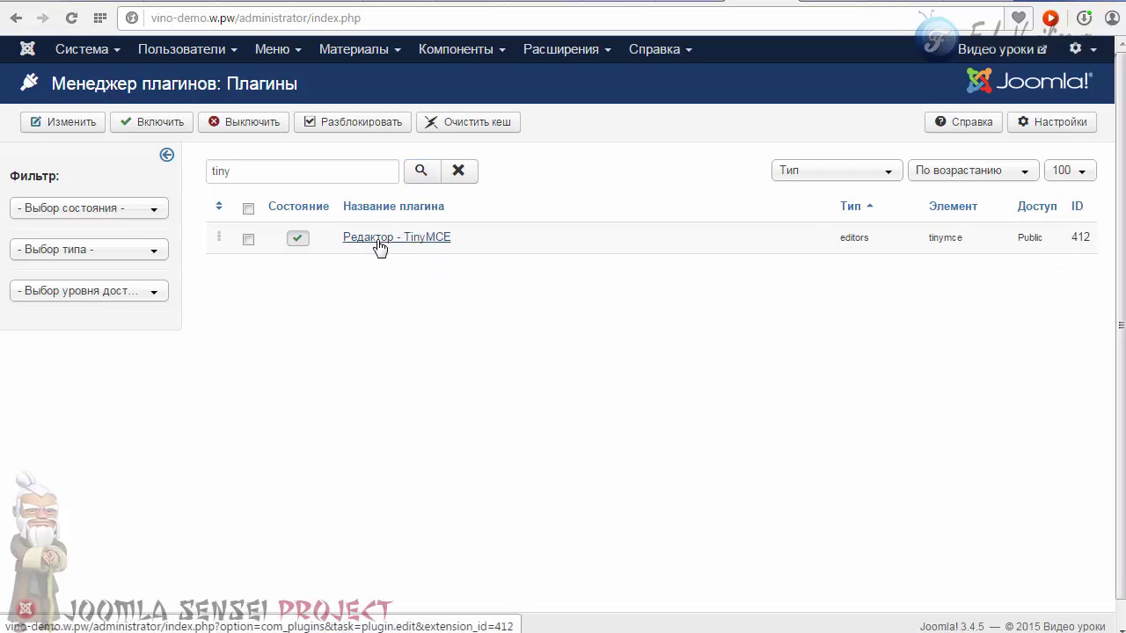
pyautogui.click(423, 239)
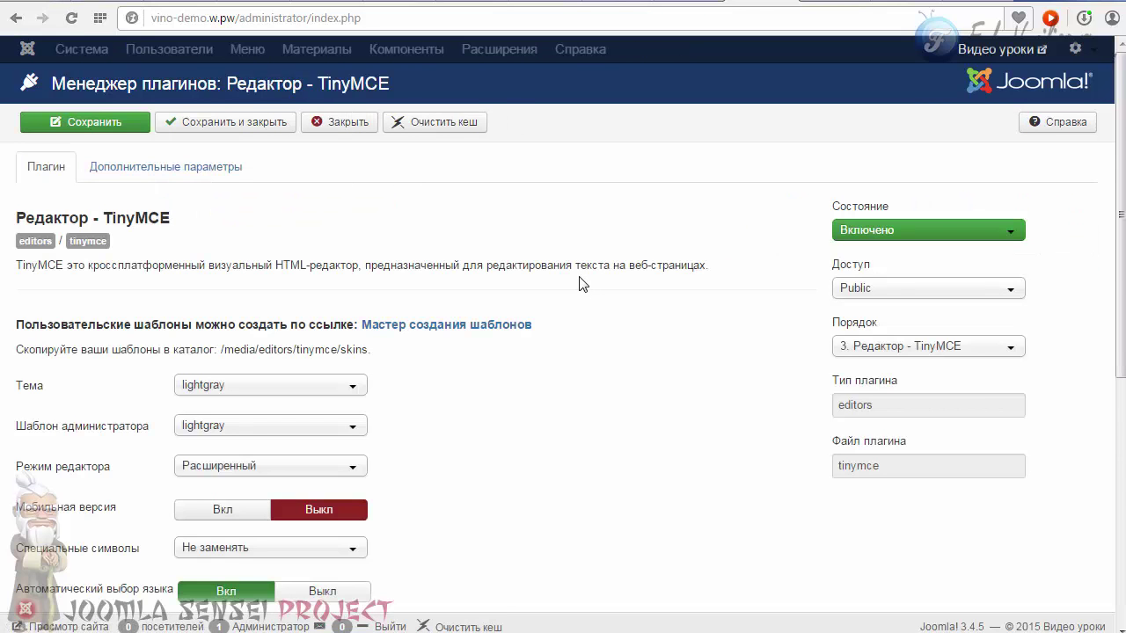
# Step: Set the additional valid elements of the TinyMCE plugin to i[class|style], and save and close the plugin
pyautogui.scroll(-5, 573, 266)
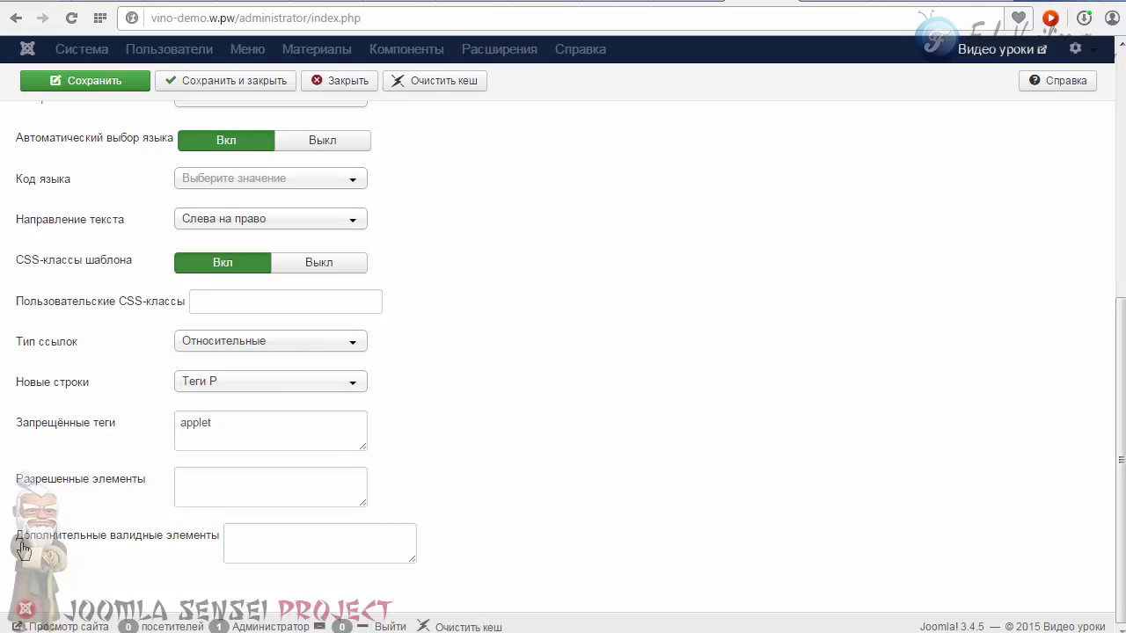
pyautogui.moveTo(37, 548)
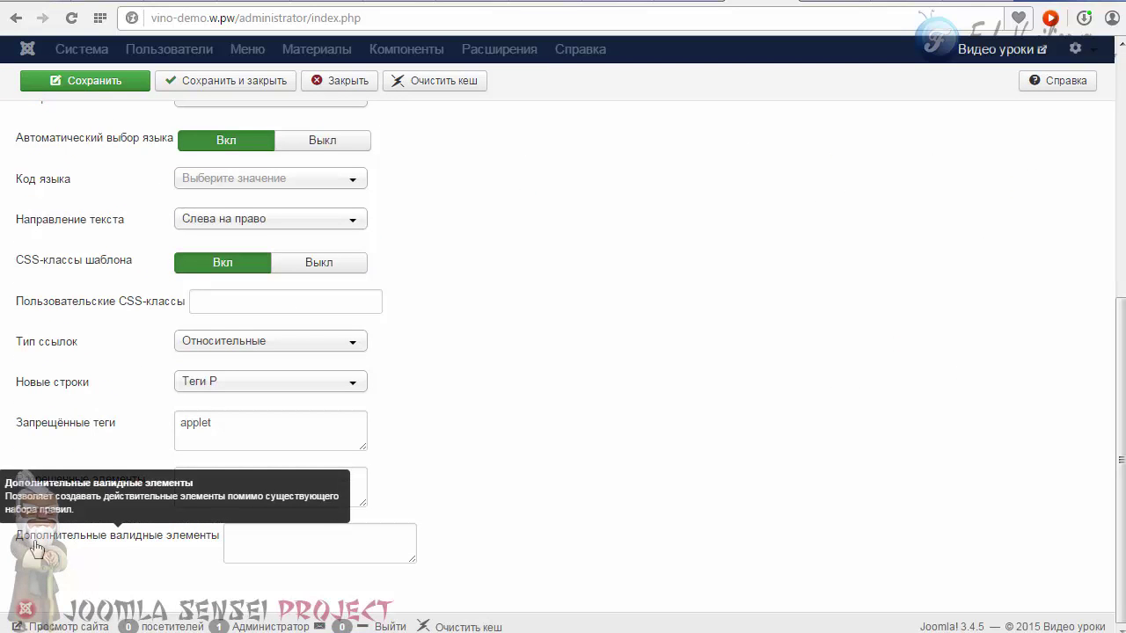
pyautogui.click(254, 549)
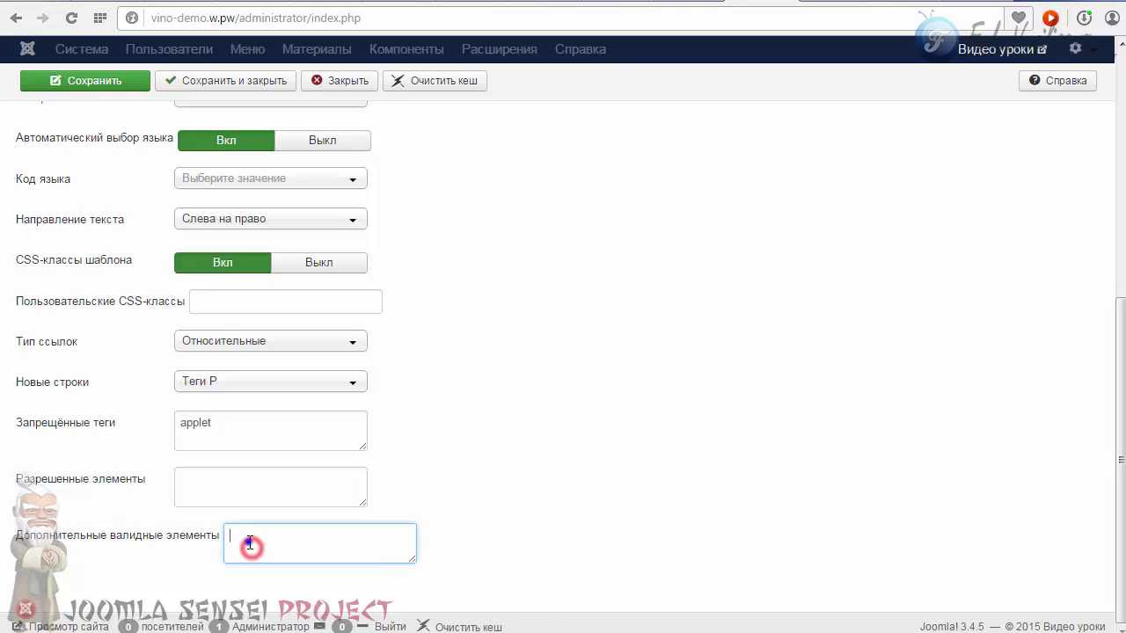
pyautogui.rightClick(253, 549)
pyautogui.click(290, 631)
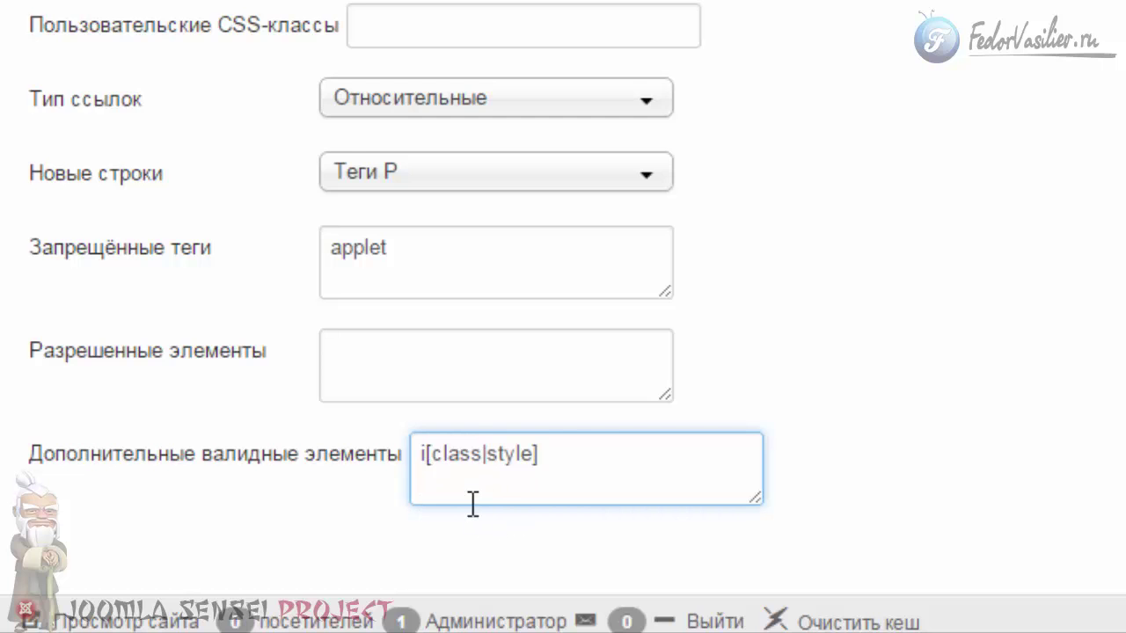
pyautogui.click(544, 452)
pyautogui.tripleClick(598, 457)
pyautogui.click(459, 456)
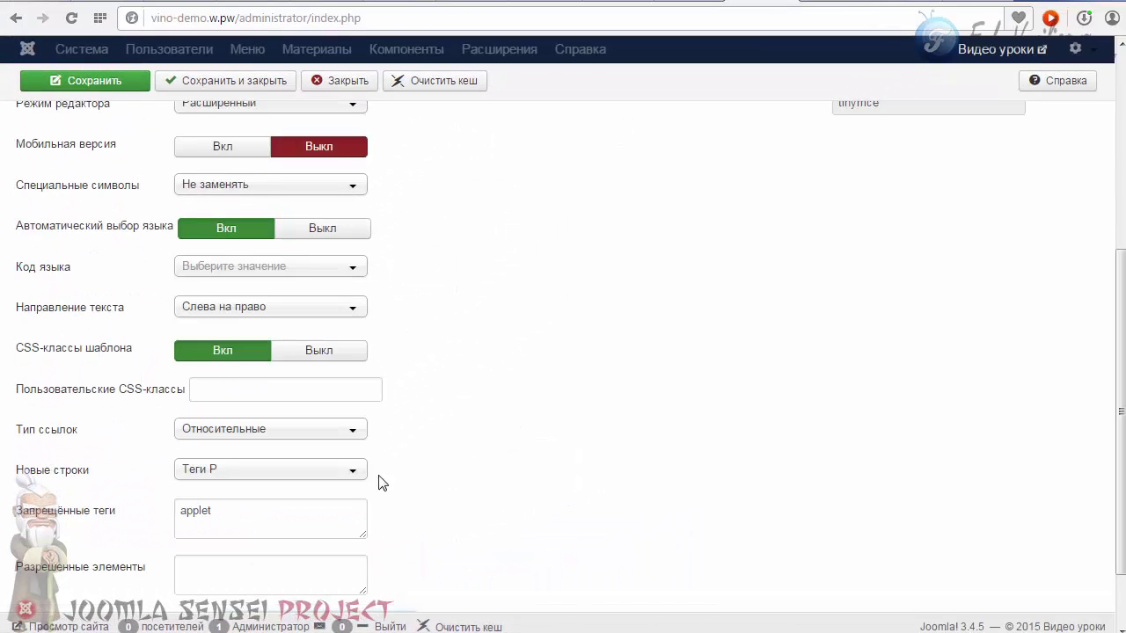
pyautogui.click(250, 81)
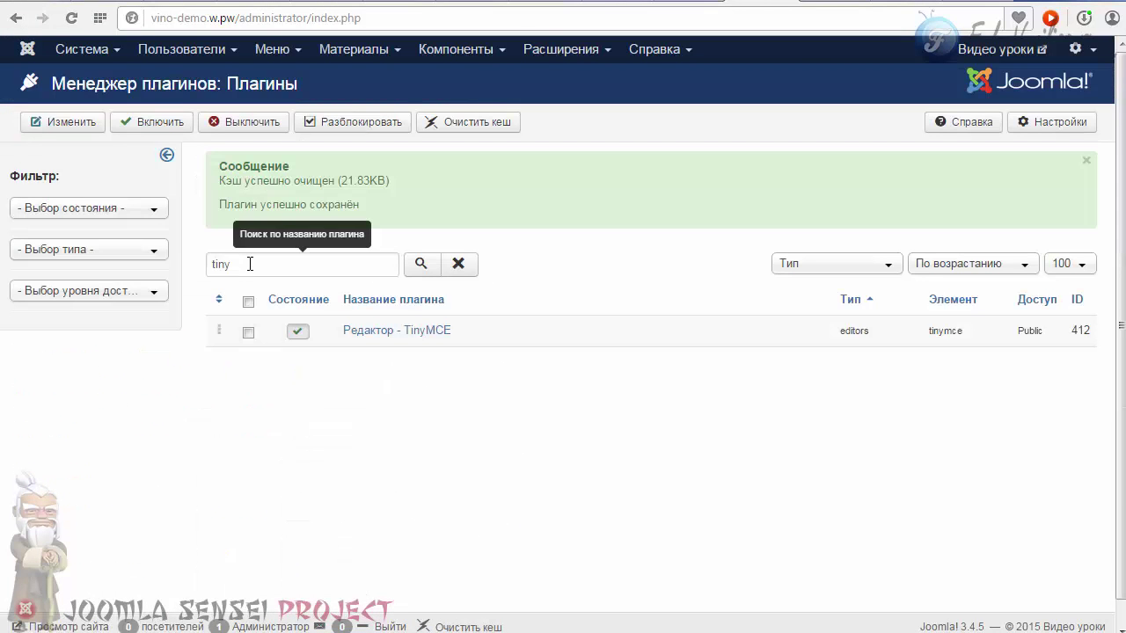
# Step: Replace the plugin search text with "fon" and run the search
pyautogui.click(248, 264)
pyautogui.press('BackSpace')
pyautogui.press('BackSpace')
pyautogui.press('BackSpace')
pyautogui.press('BackSpace')
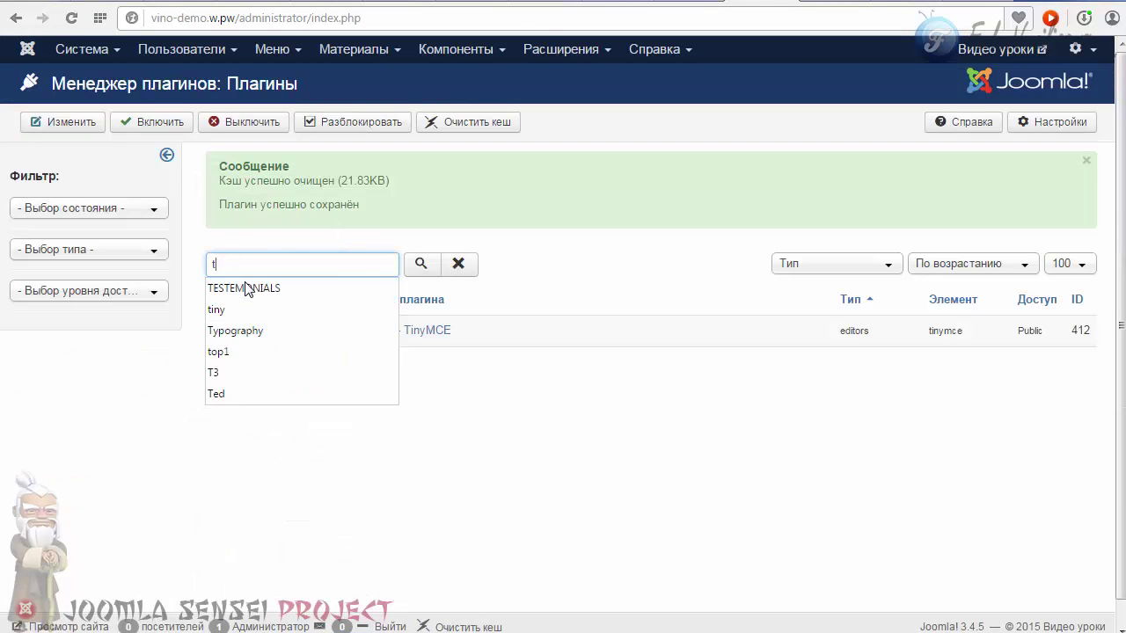
pyautogui.write('fon')
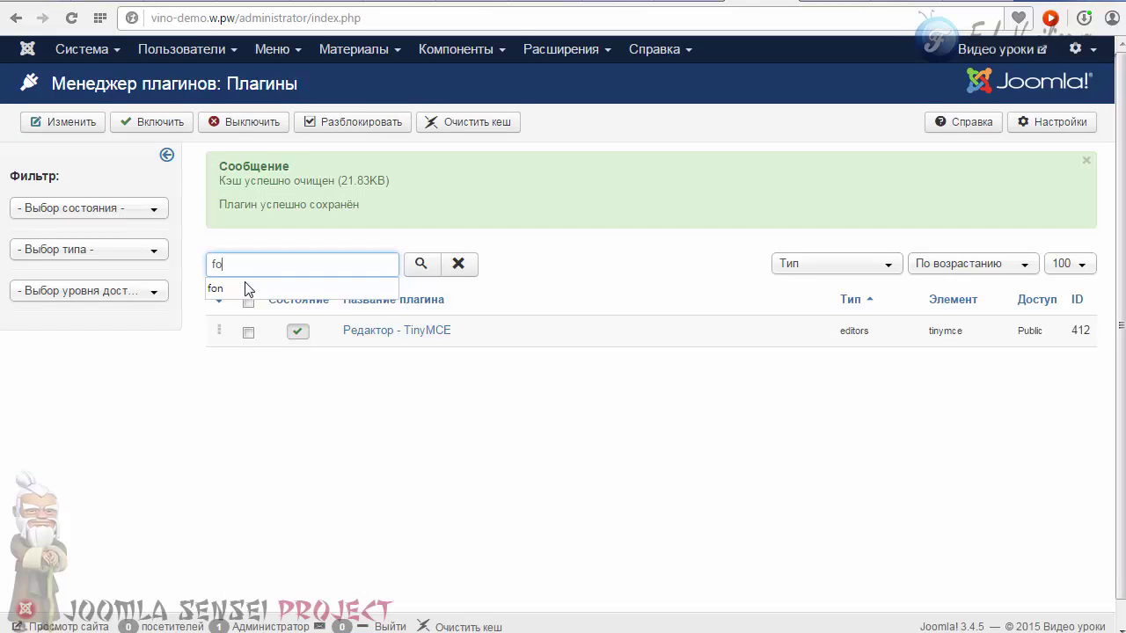
pyautogui.click(417, 271)
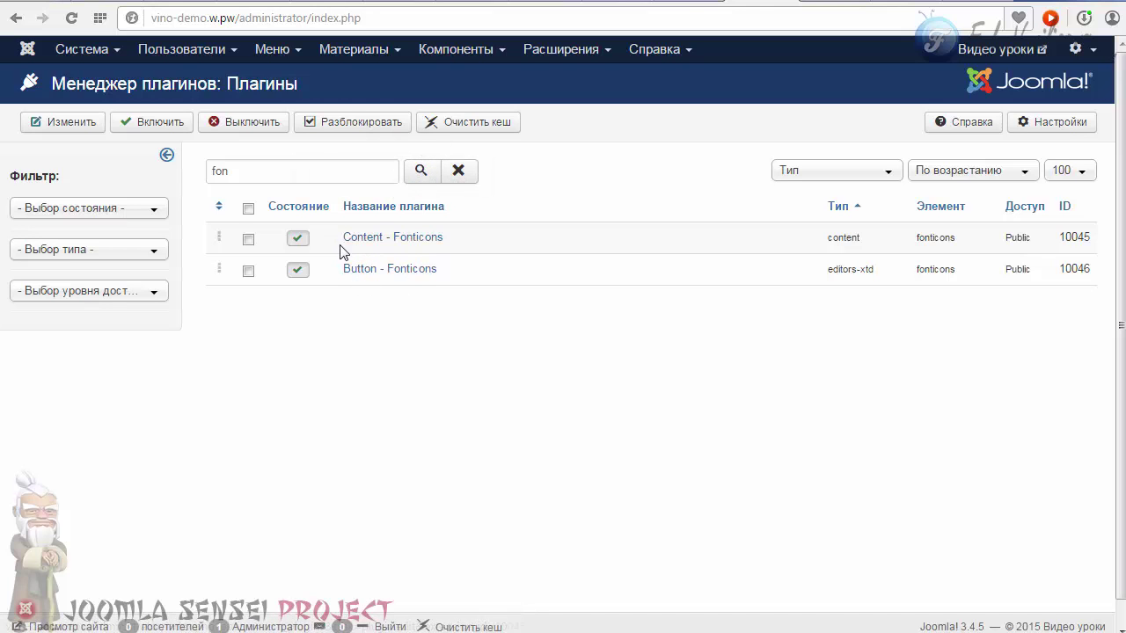
# Step: Open the Button - Fonticons plugin and examine its additional instructions for TinyMCE and invisible icons
pyautogui.click(411, 271)
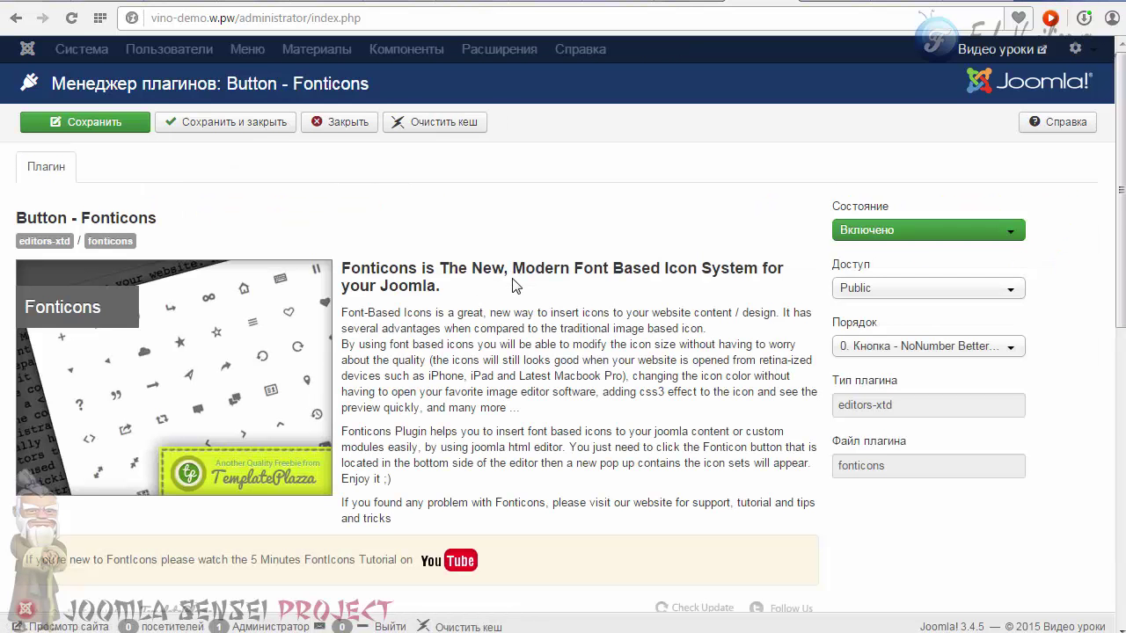
pyautogui.scroll(-6, 492, 290)
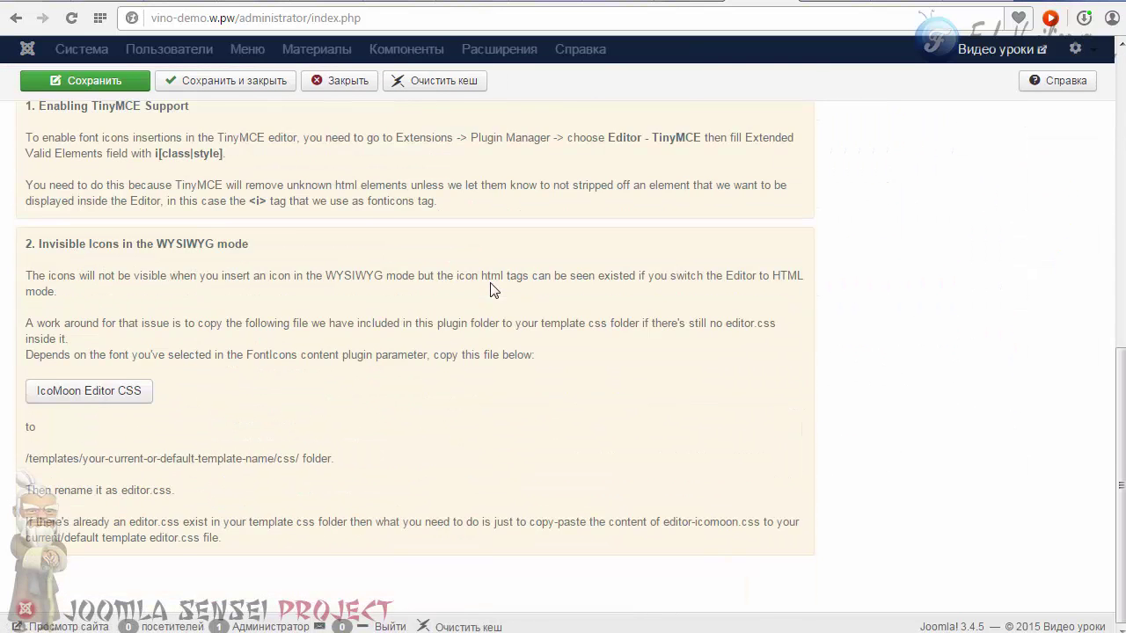
pyautogui.scroll(1, 492, 290)
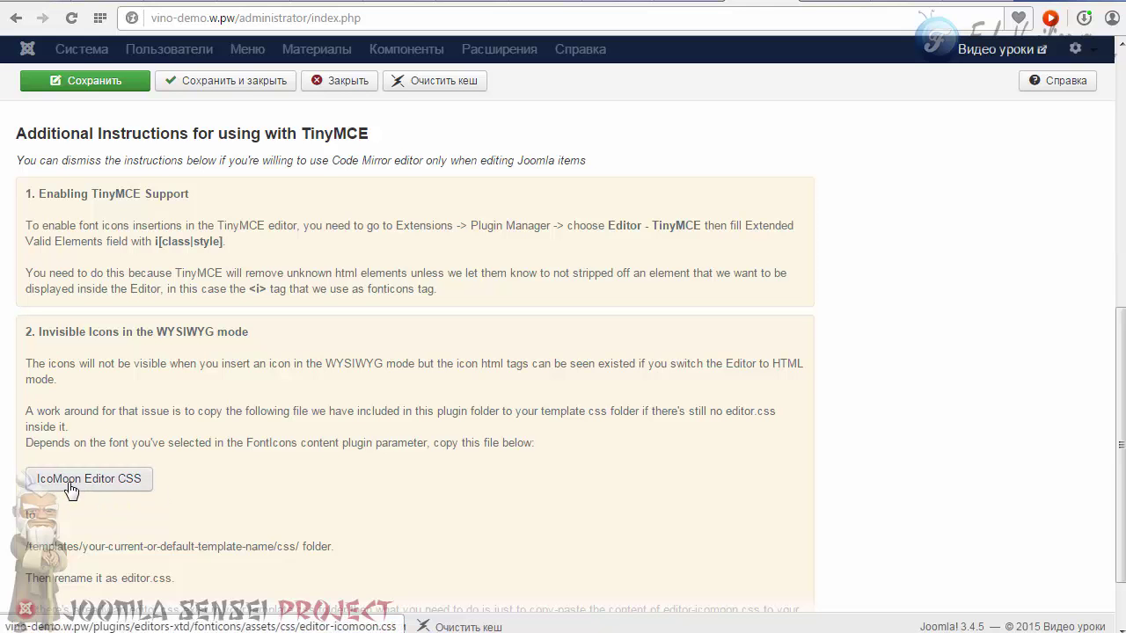
# Step: Read the Enabling TinyMCE Support instruction and its i[class|style] value for the Extended Valid Elements field
pyautogui.scroll(2, 118, 492)
pyautogui.scroll(-3, 337, 486)
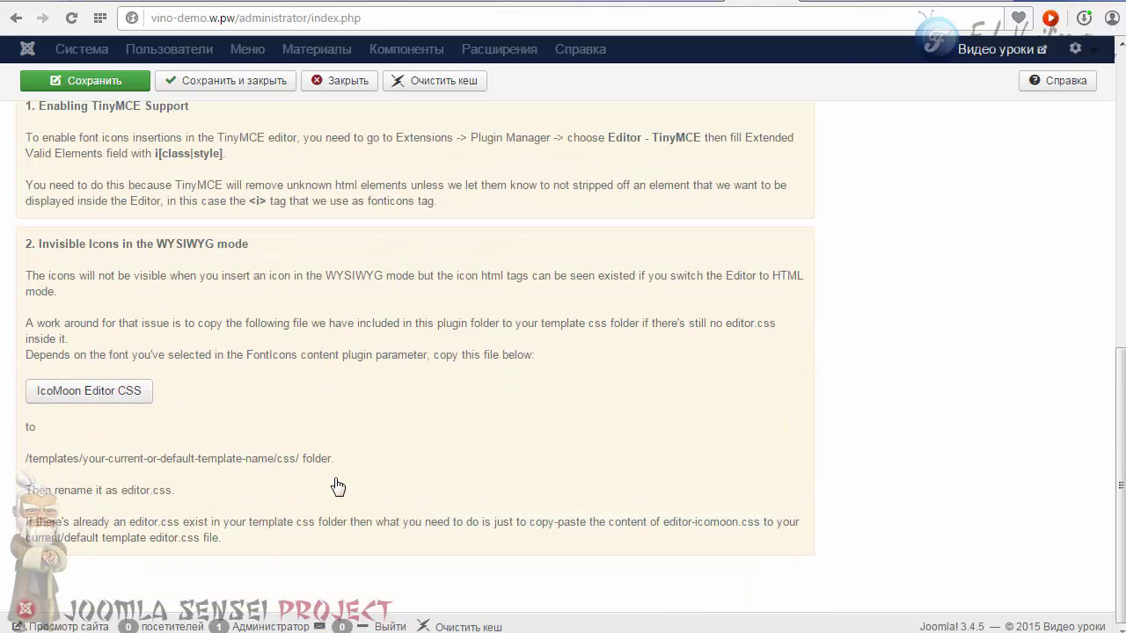
pyautogui.scroll(1, 338, 487)
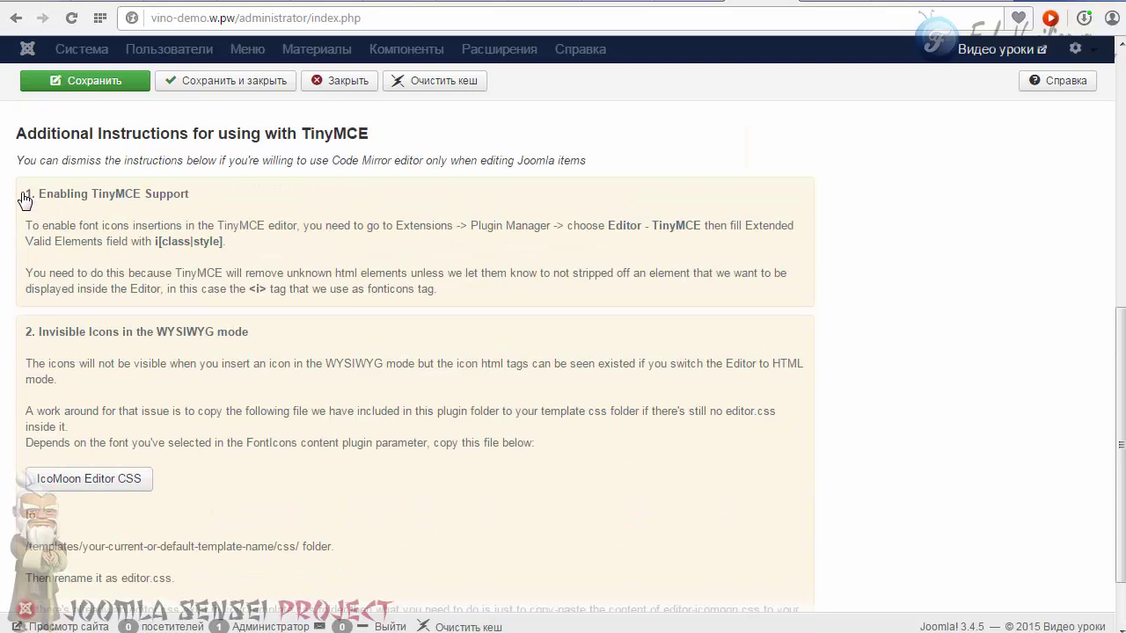
pyautogui.moveTo(24, 199); pyautogui.dragTo(134, 365)
pyautogui.click(143, 364)
pyautogui.moveTo(227, 243); pyautogui.dragTo(158, 254)
pyautogui.click(246, 241)
pyautogui.moveTo(232, 243); pyautogui.dragTo(158, 252)
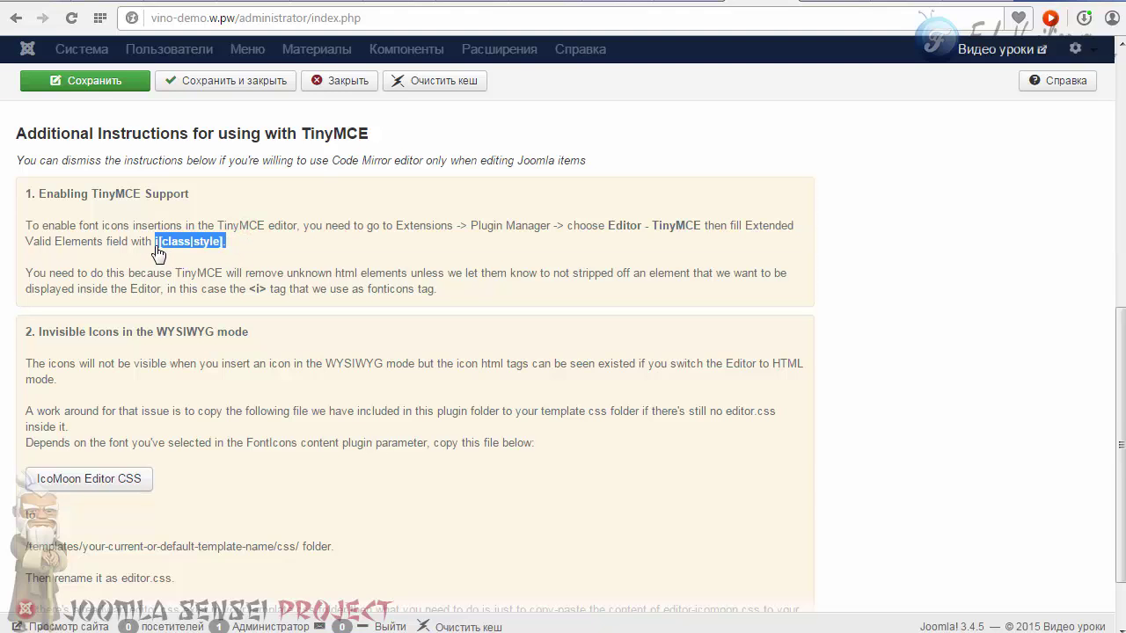
pyautogui.click(244, 247)
pyautogui.moveTo(25, 225); pyautogui.dragTo(472, 303)
pyautogui.click(389, 350)
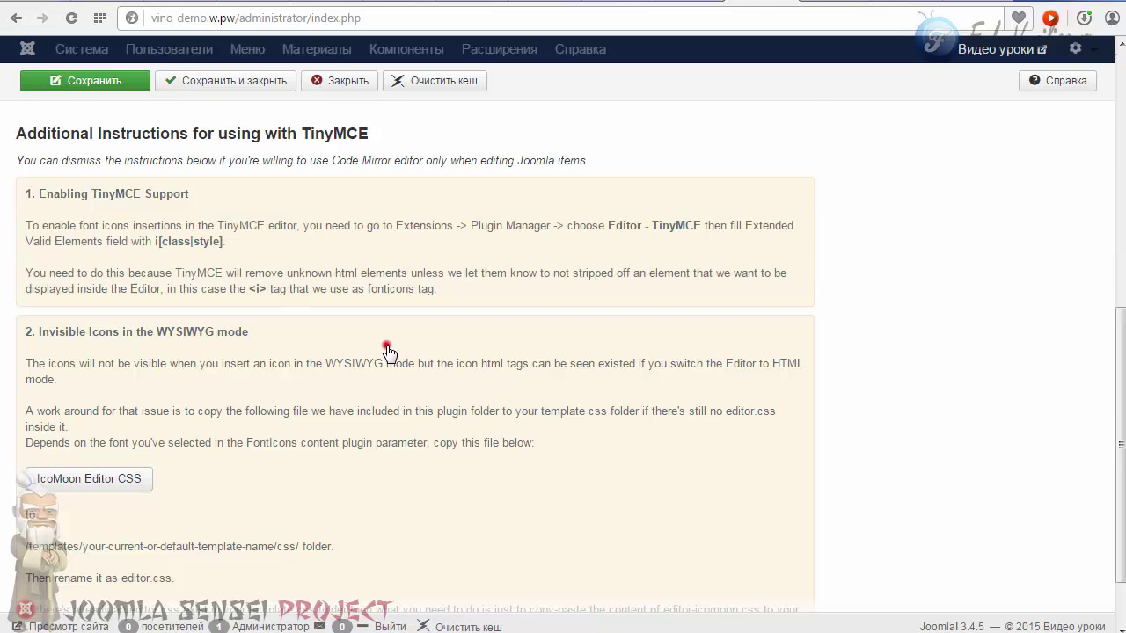
# Step: Start saving the file linked as IcoMoon Editor CSS and change its file name to editor.css
pyautogui.scroll(-1, 252, 319)
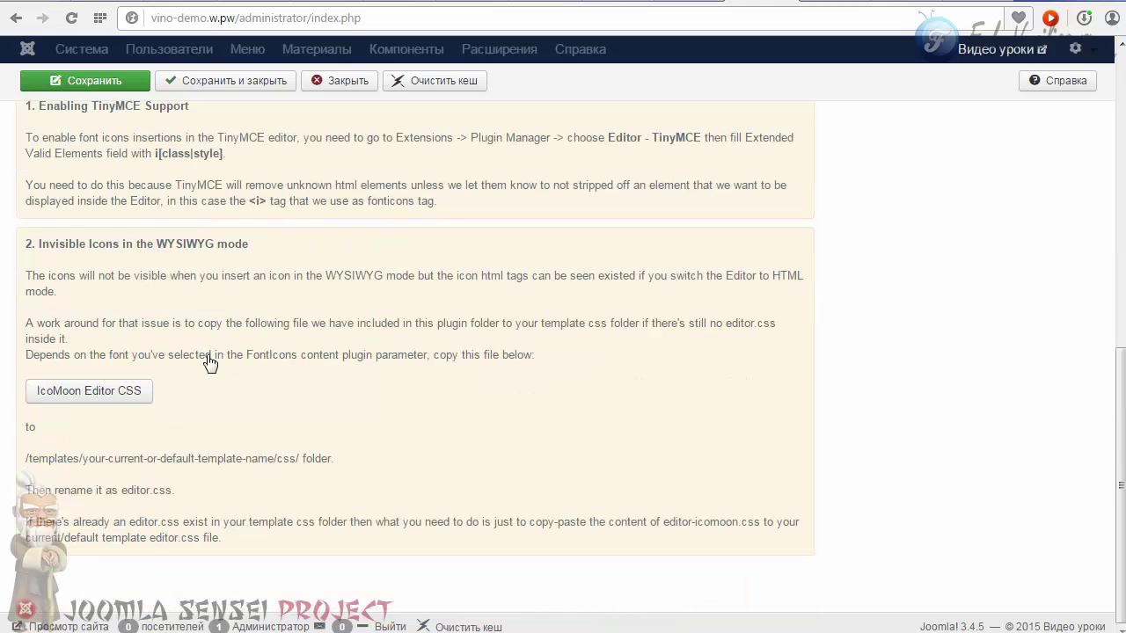
pyautogui.rightClick(87, 399)
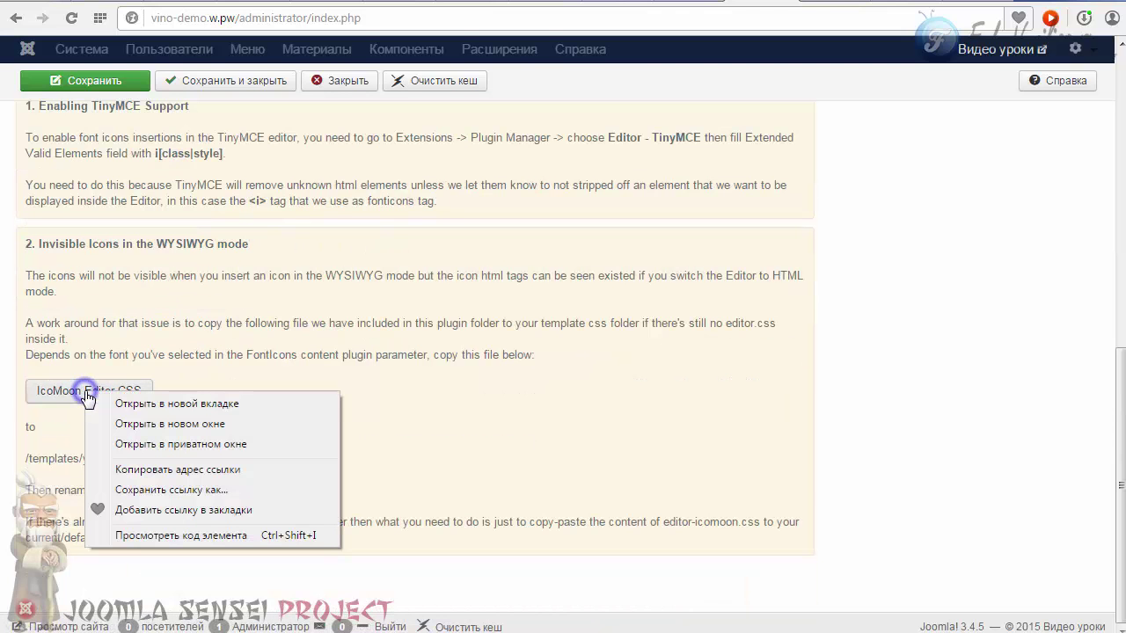
pyautogui.click(192, 495)
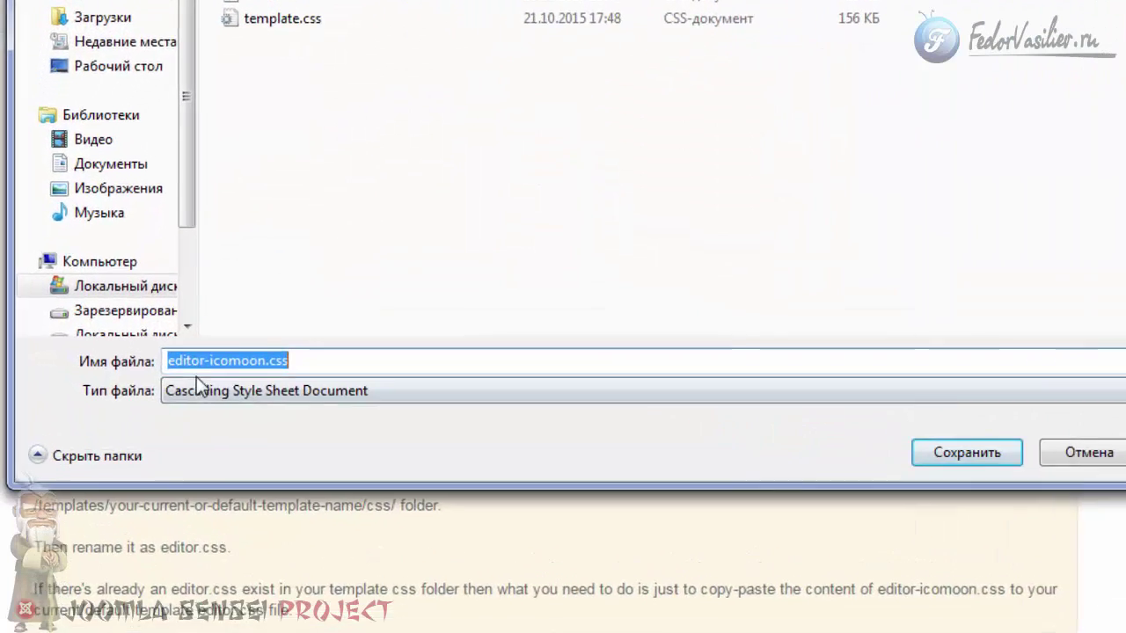
pyautogui.click(198, 361)
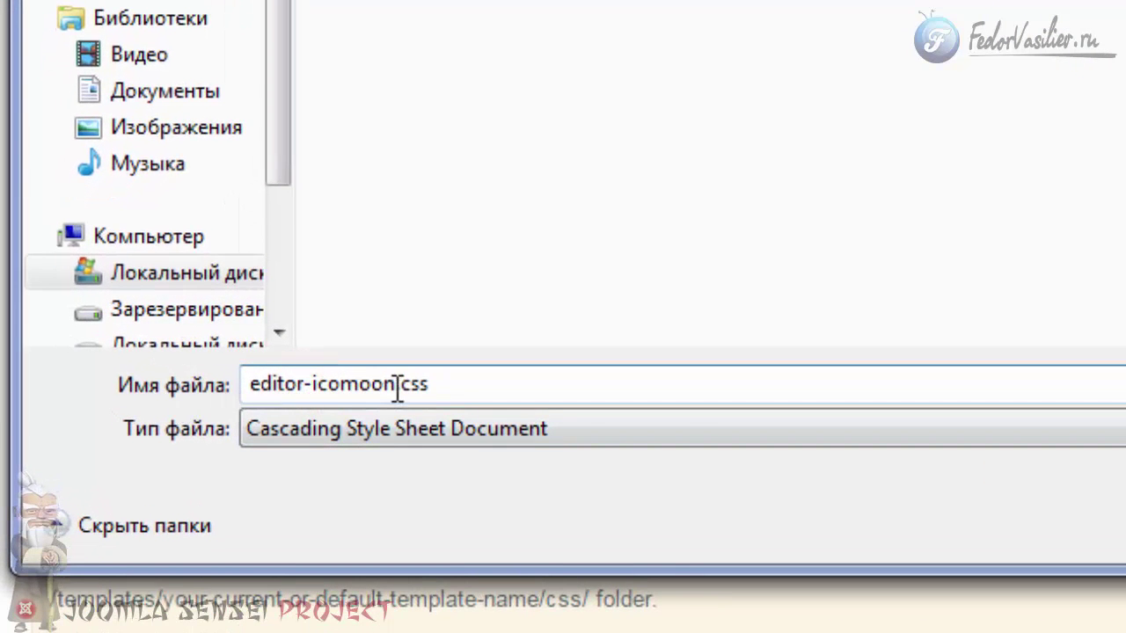
pyautogui.click(398, 387)
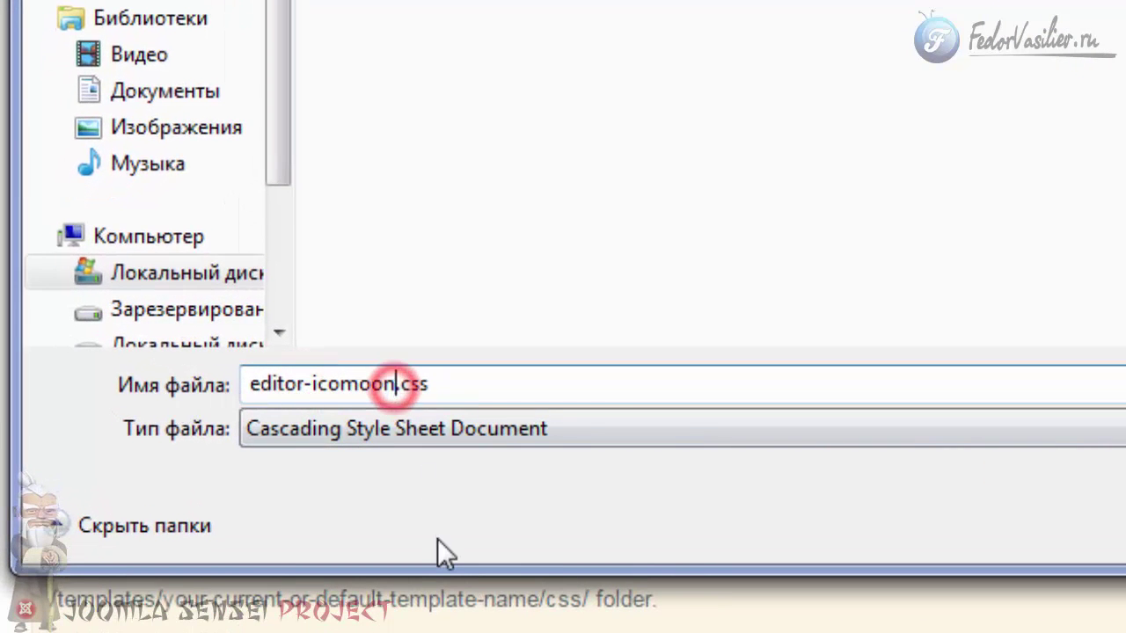
pyautogui.press('BackSpace')
pyautogui.press('BackSpace')
pyautogui.press('BackSpace')
pyautogui.press('BackSpace')
pyautogui.press('BackSpace')
pyautogui.press('BackSpace')
pyautogui.press('BackSpace')
pyautogui.press('BackSpace')
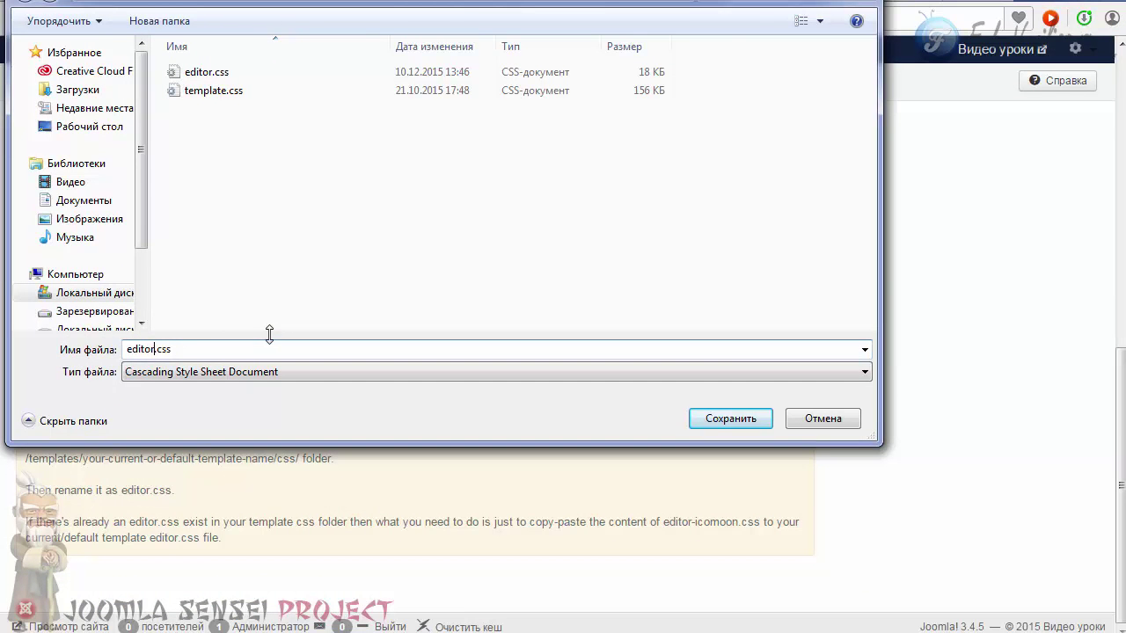
# Step: Choose the drive Новый том (G:) as the destination and save the CSS file there
pyautogui.scroll(-3, 145, 216)
pyautogui.click(87, 248)
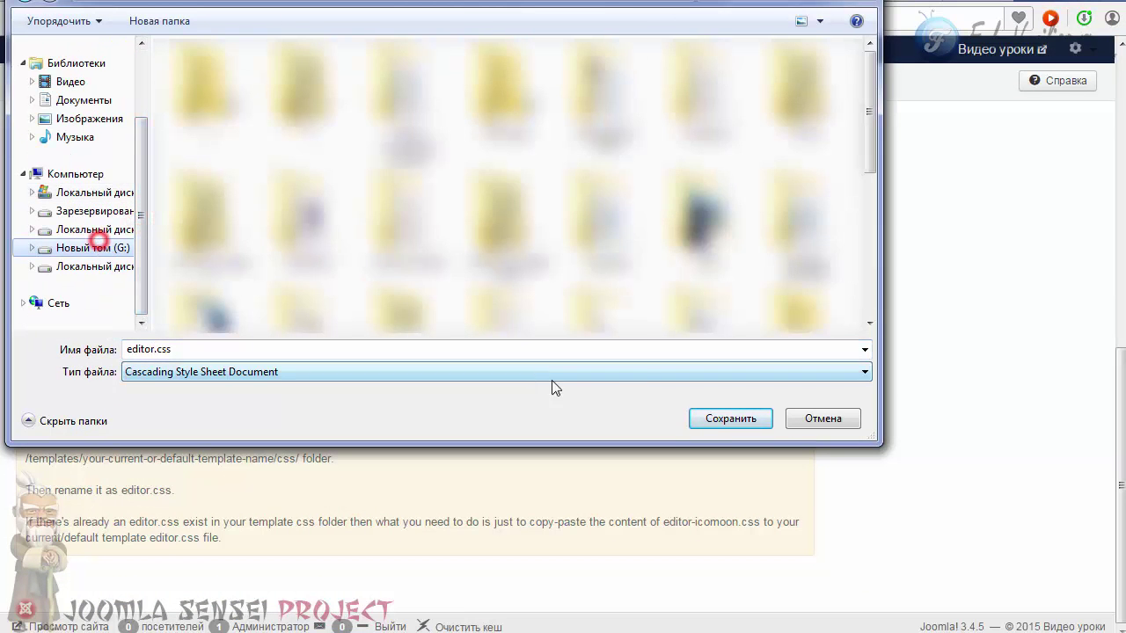
pyautogui.click(718, 426)
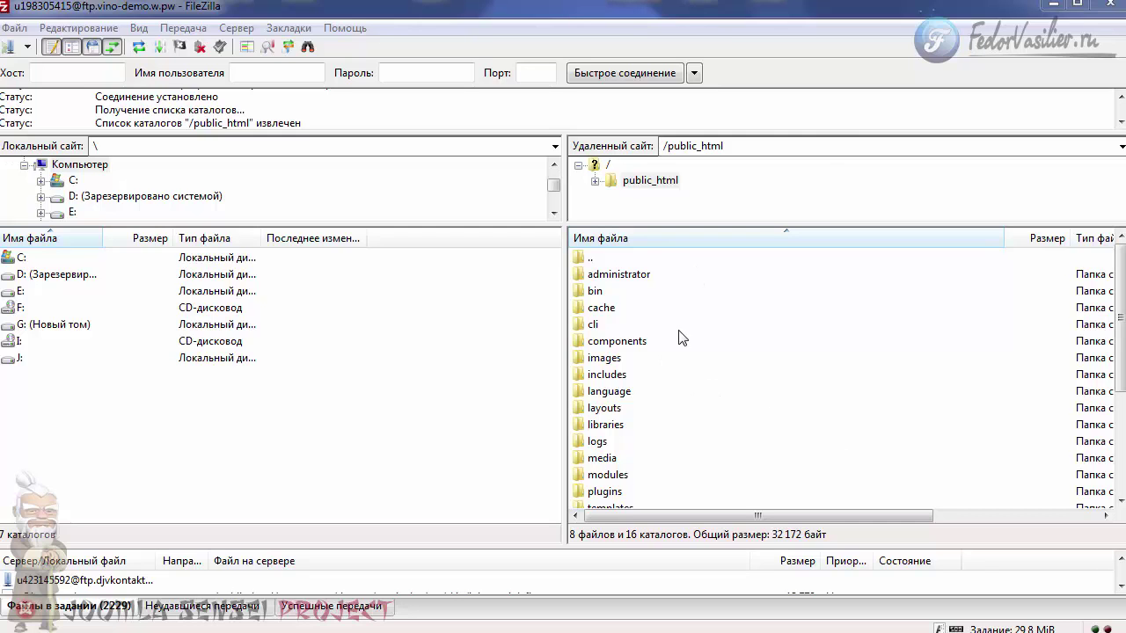
# Step: In FileZilla, open the remote folder /public_html/templates/protostar/css and upload editor.css into it
pyautogui.click(612, 408)
pyautogui.scroll(-2, 709, 355)
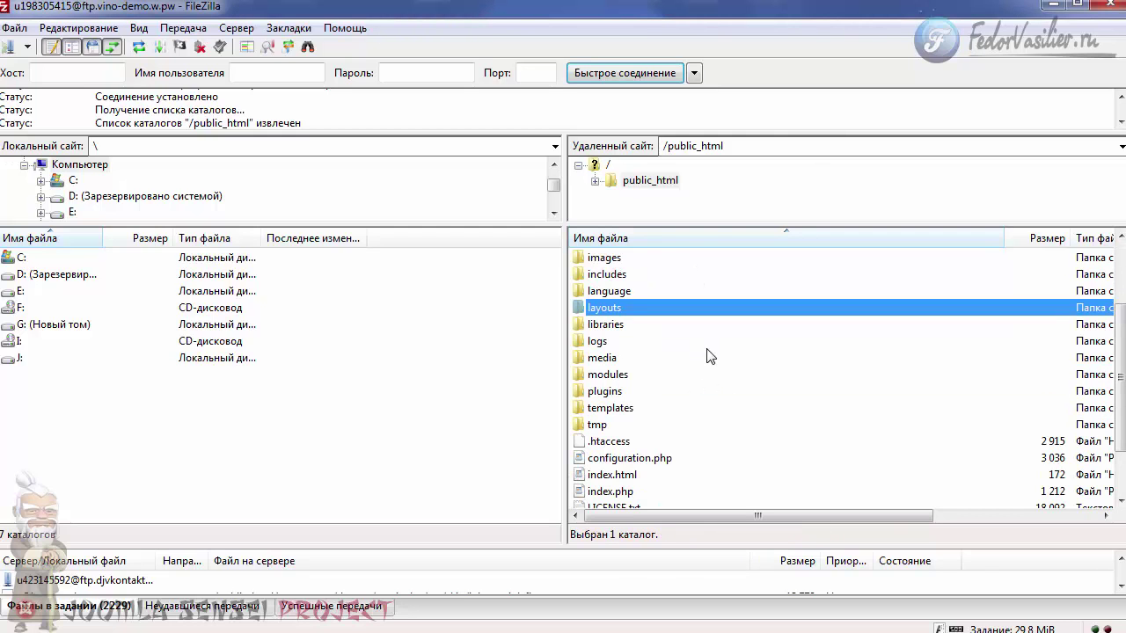
pyautogui.click(601, 411)
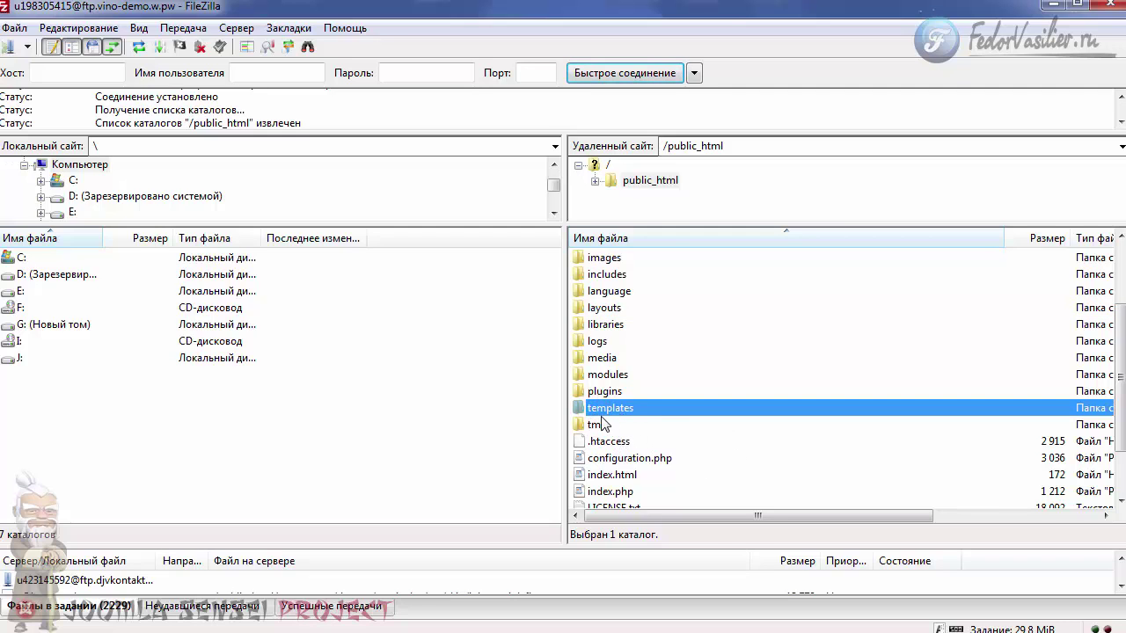
pyautogui.doubleClick(602, 410)
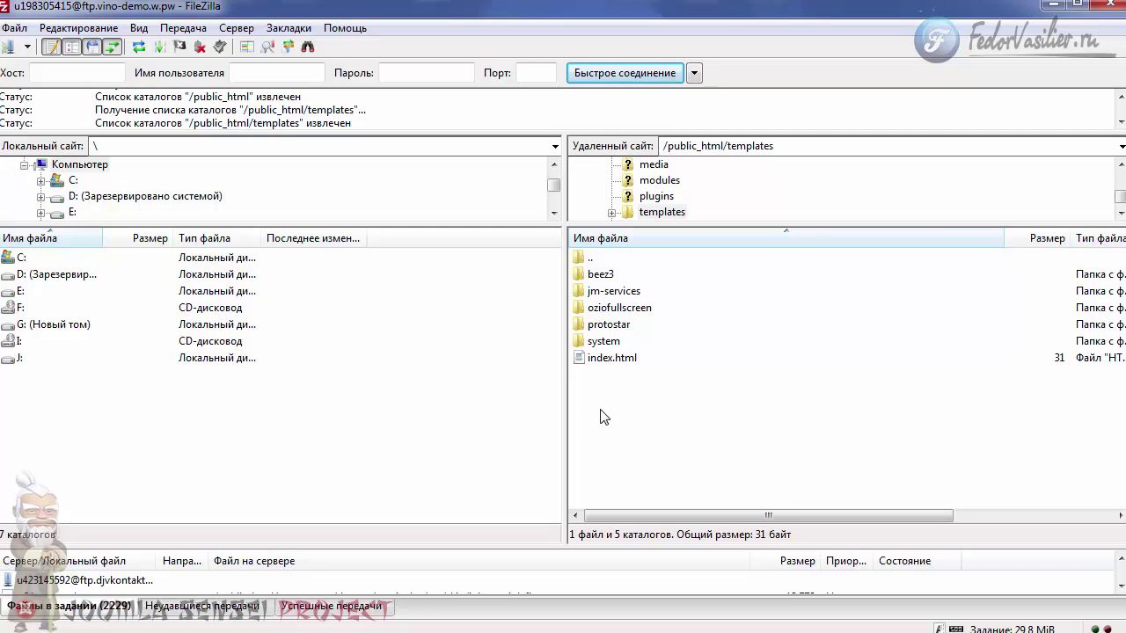
pyautogui.click(608, 327)
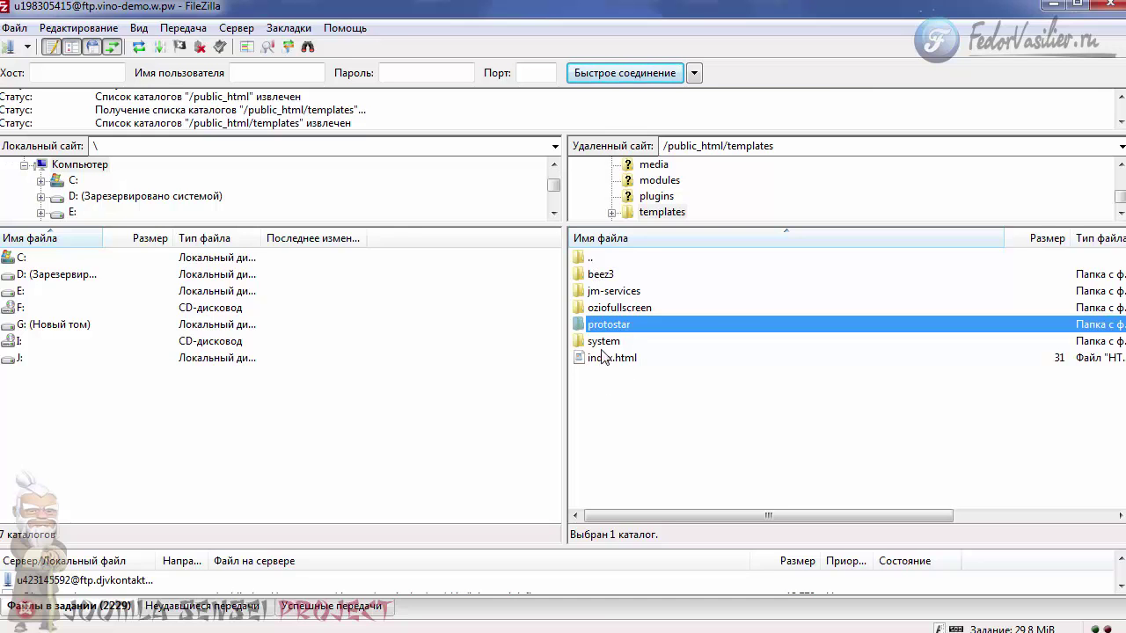
pyautogui.doubleClick(603, 327)
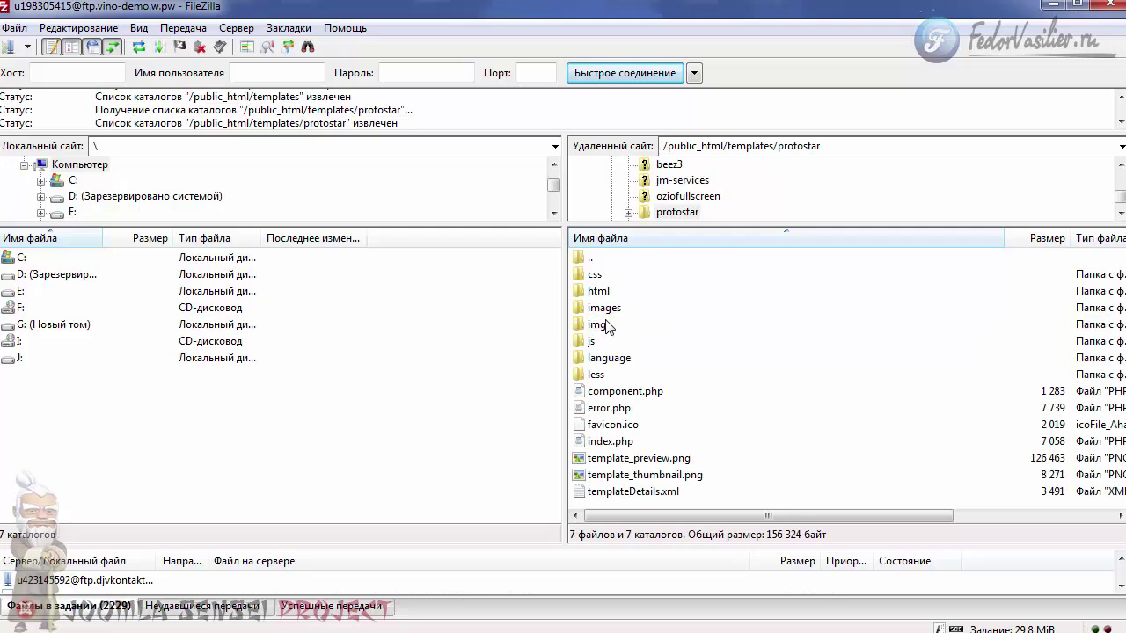
pyautogui.click(592, 278)
pyautogui.doubleClick(592, 278)
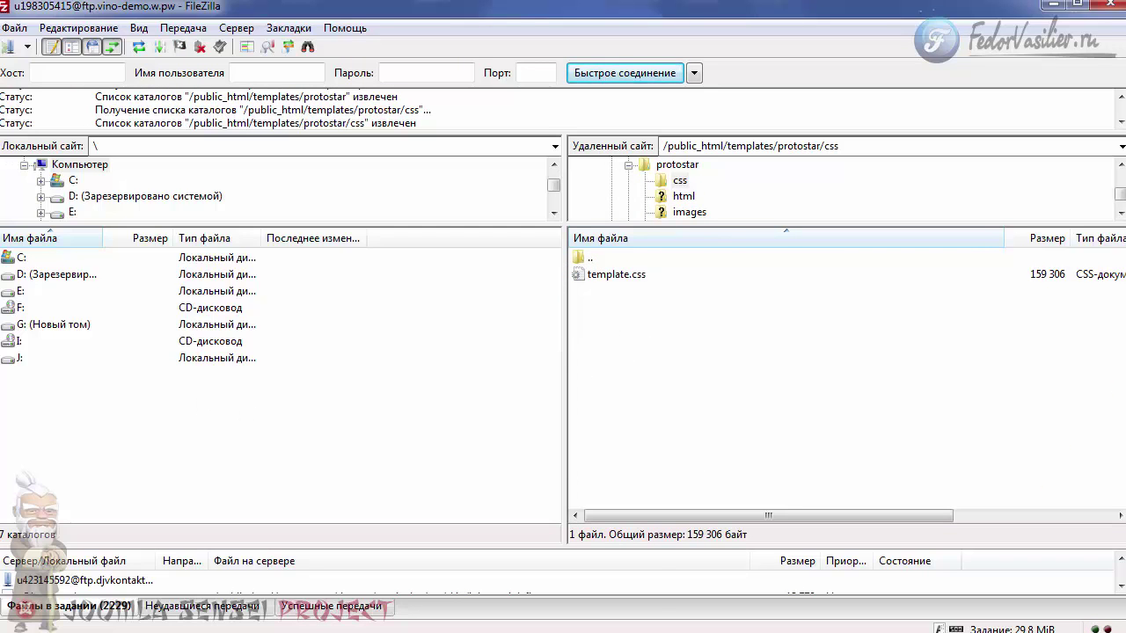
pyautogui.moveTo(5, 300); pyautogui.dragTo(638, 357)
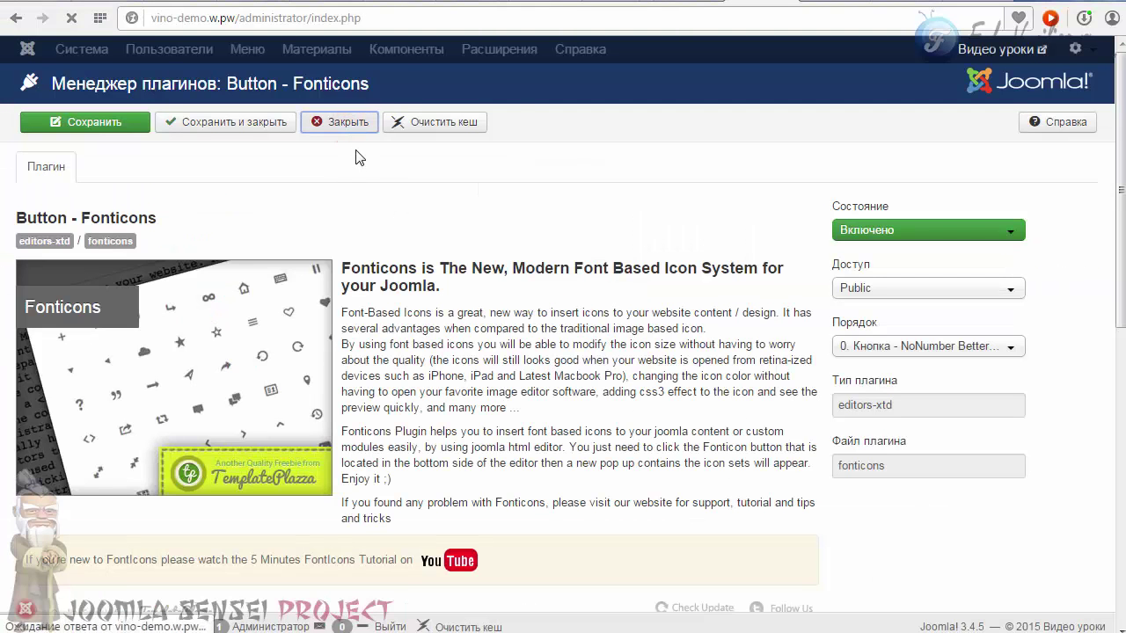
# Step: Back in the Joomla administrator, close the Button - Fonticons plugin and create a new article
pyautogui.click(349, 120)
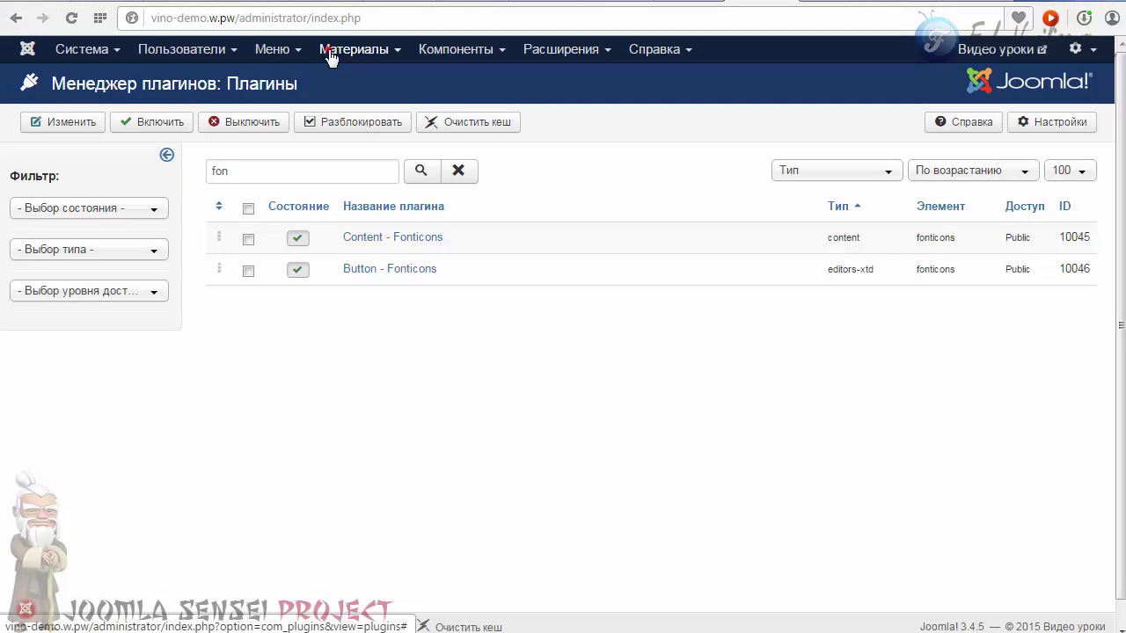
pyautogui.click(330, 57)
pyautogui.moveTo(365, 81)
pyautogui.click(530, 81)
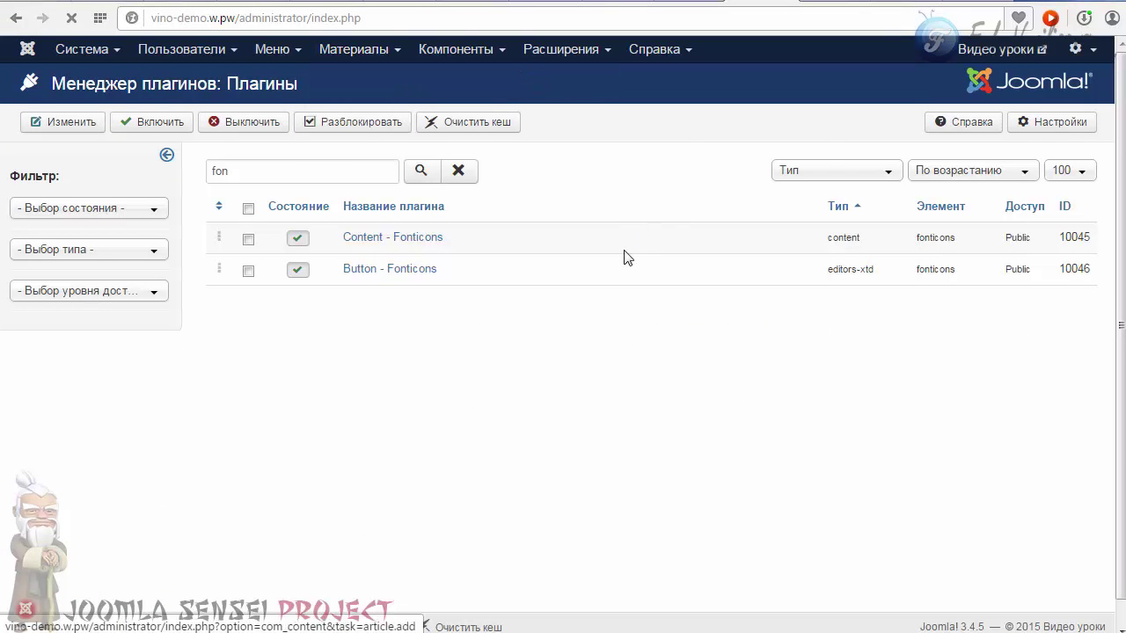
# Step: Insert the IcoMoon house icon into the article body through Fonticons
pyautogui.click(459, 505)
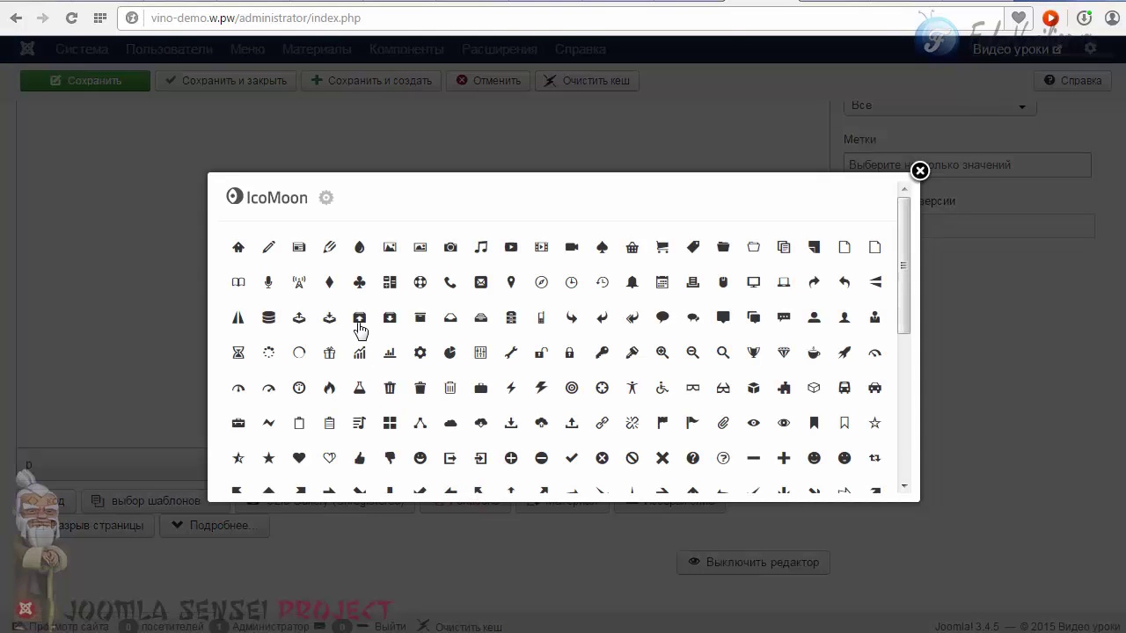
pyautogui.click(237, 249)
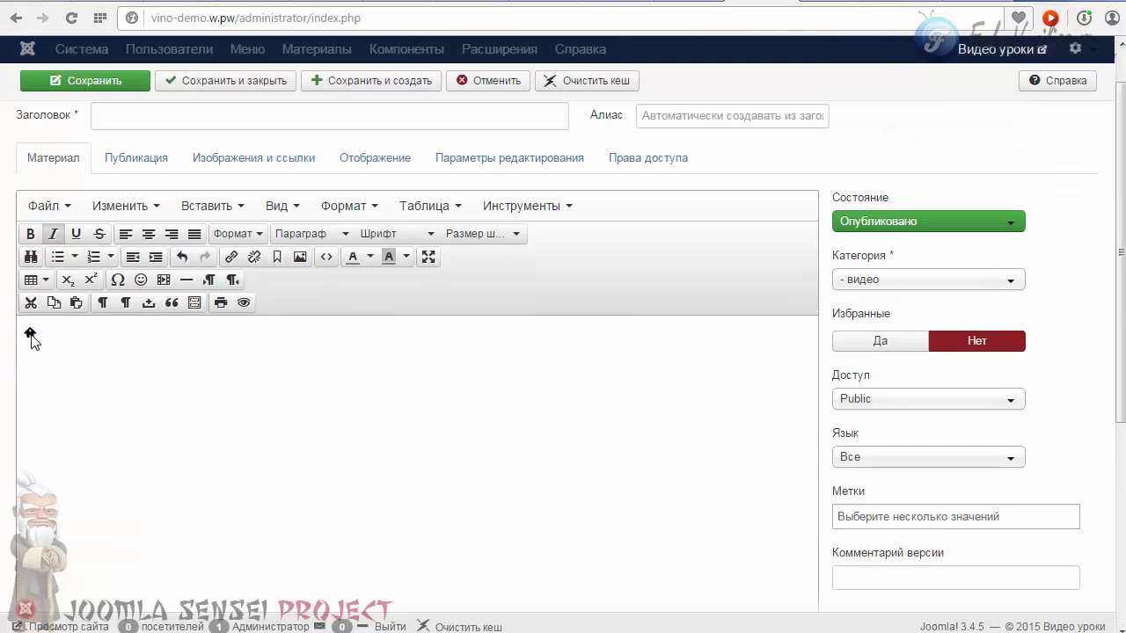
pyautogui.scroll(-1, 256, 355)
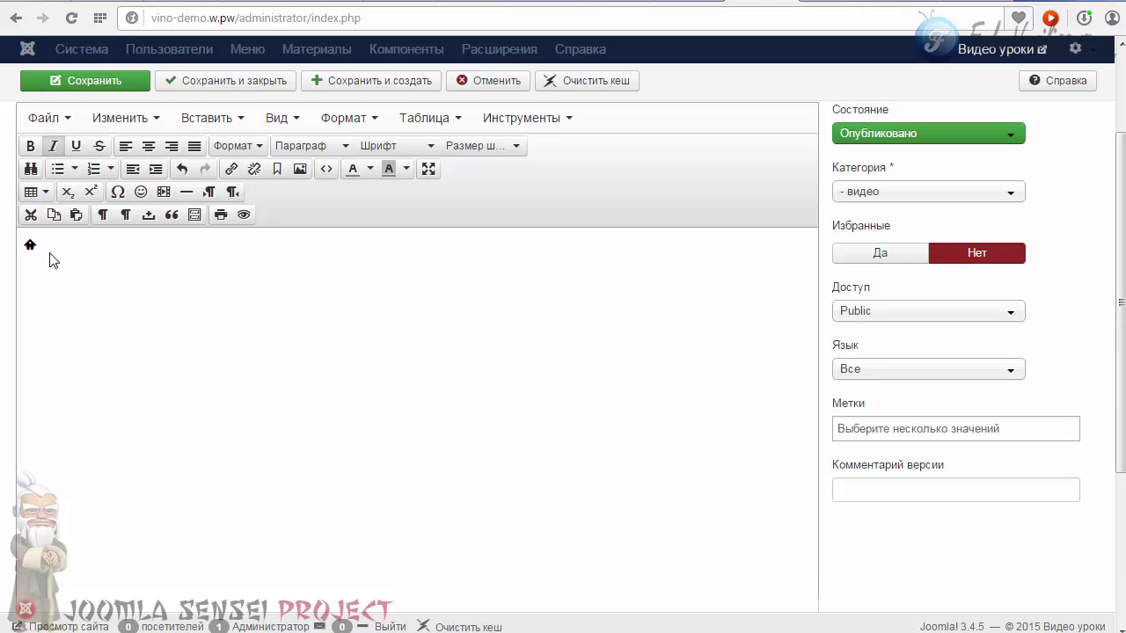
# Step: Check the article's source code for the inserted icon and close the code view
pyautogui.click(49, 243)
pyautogui.click(35, 244)
pyautogui.click(53, 246)
pyautogui.click(324, 173)
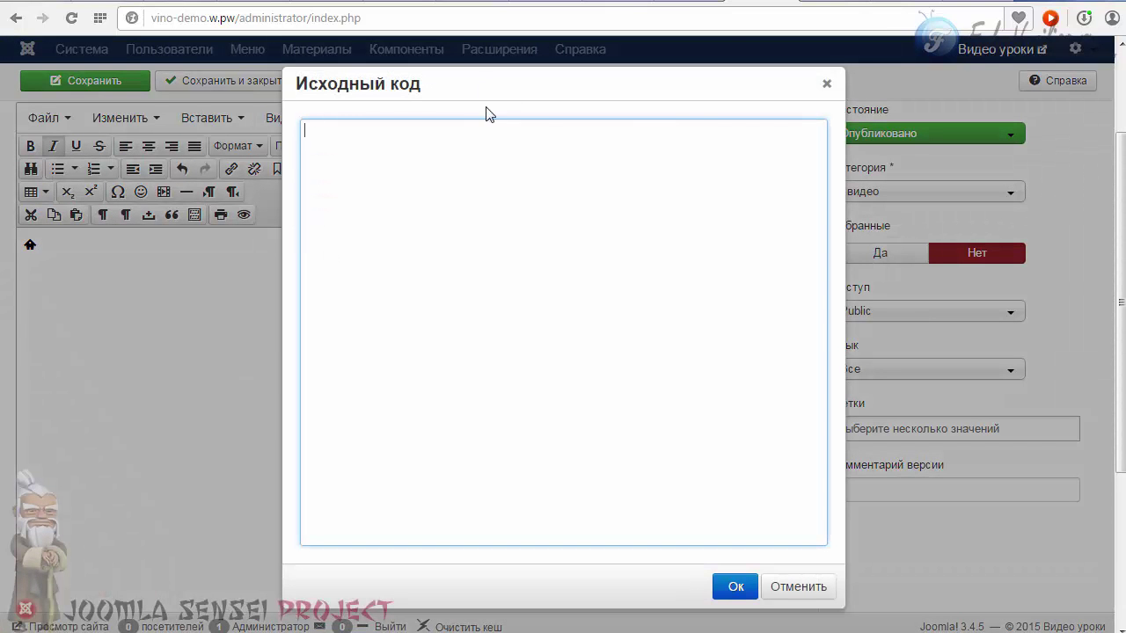
pyautogui.click(826, 85)
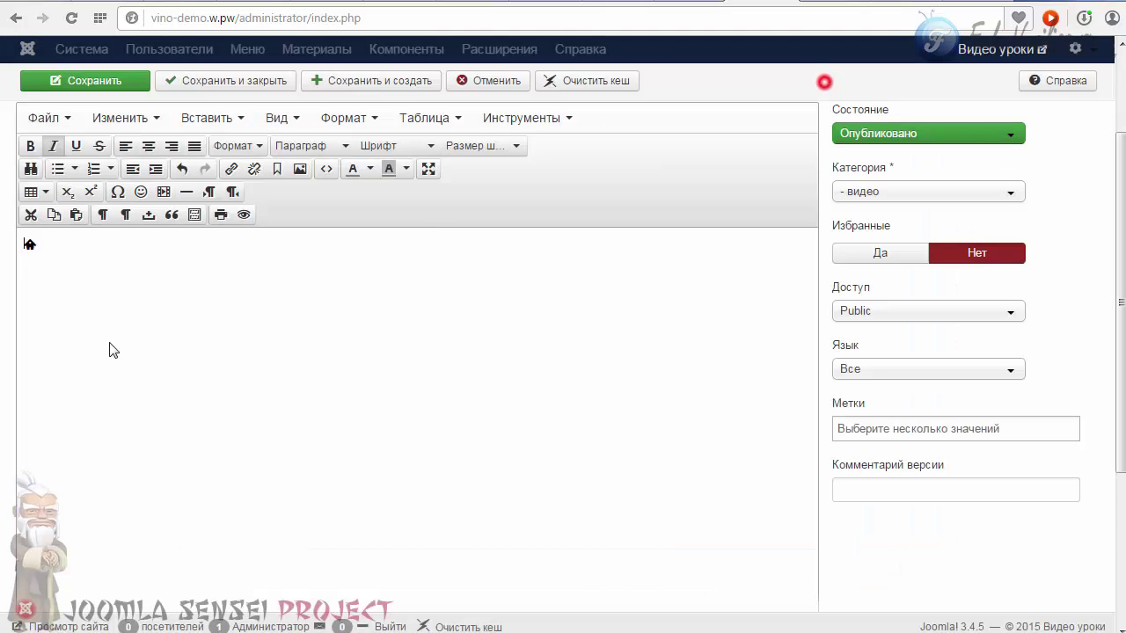
# Step: Remove the house icon from the article body and enter the text "demo" instead
pyautogui.click(41, 244)
pyautogui.scroll(-2, 113, 303)
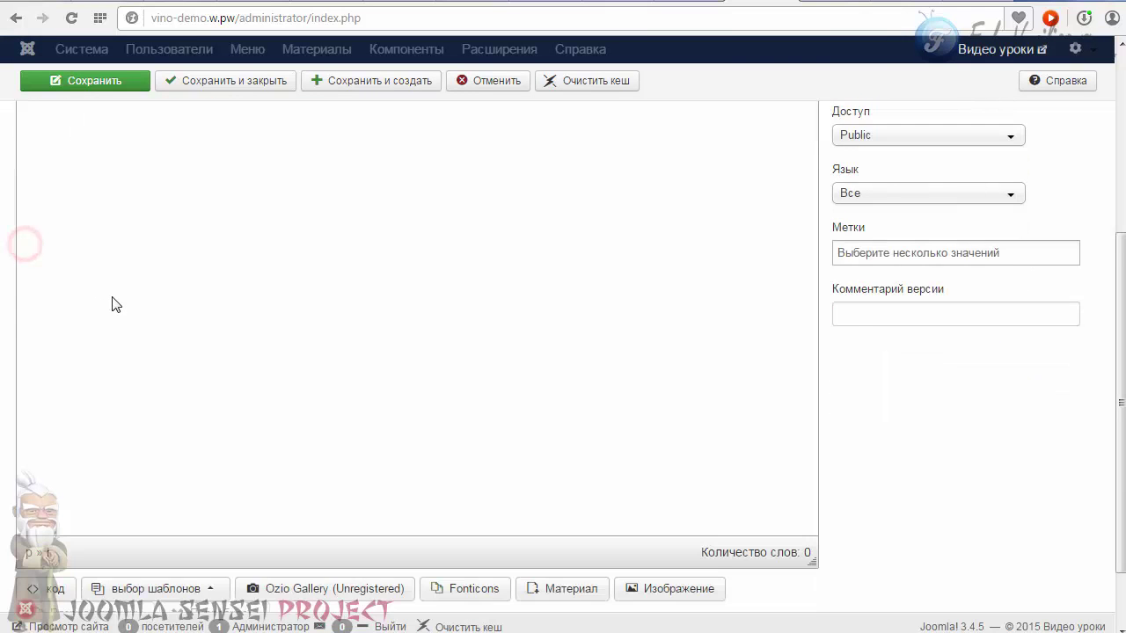
pyautogui.scroll(3, 112, 304)
pyautogui.scroll(-2, 113, 304)
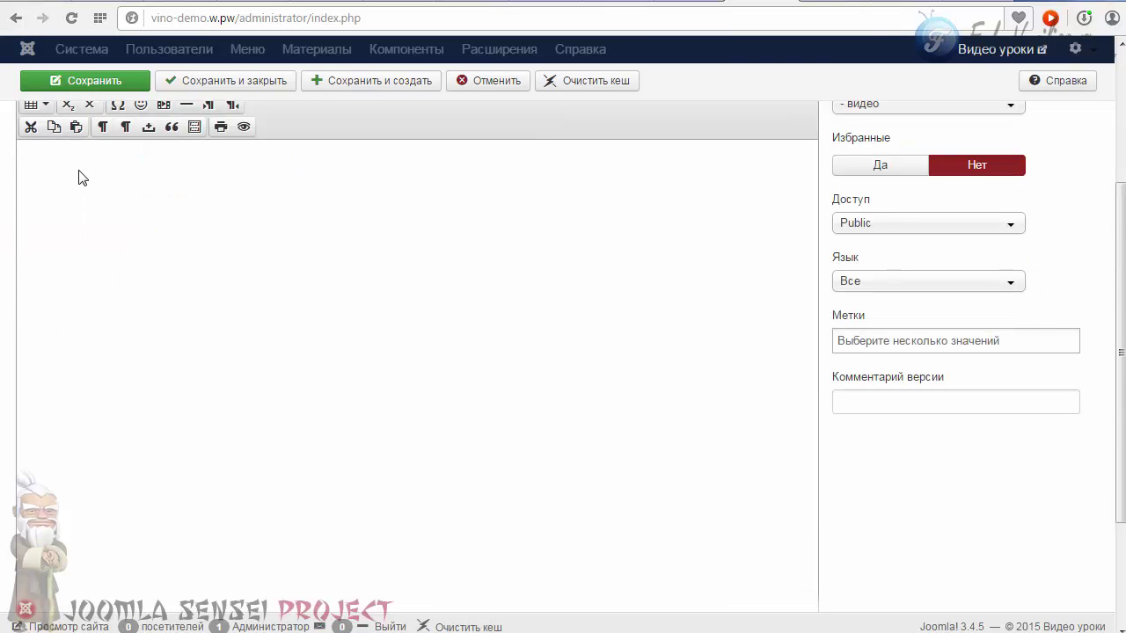
pyautogui.scroll(-2, 87, 203)
pyautogui.scroll(4, 97, 226)
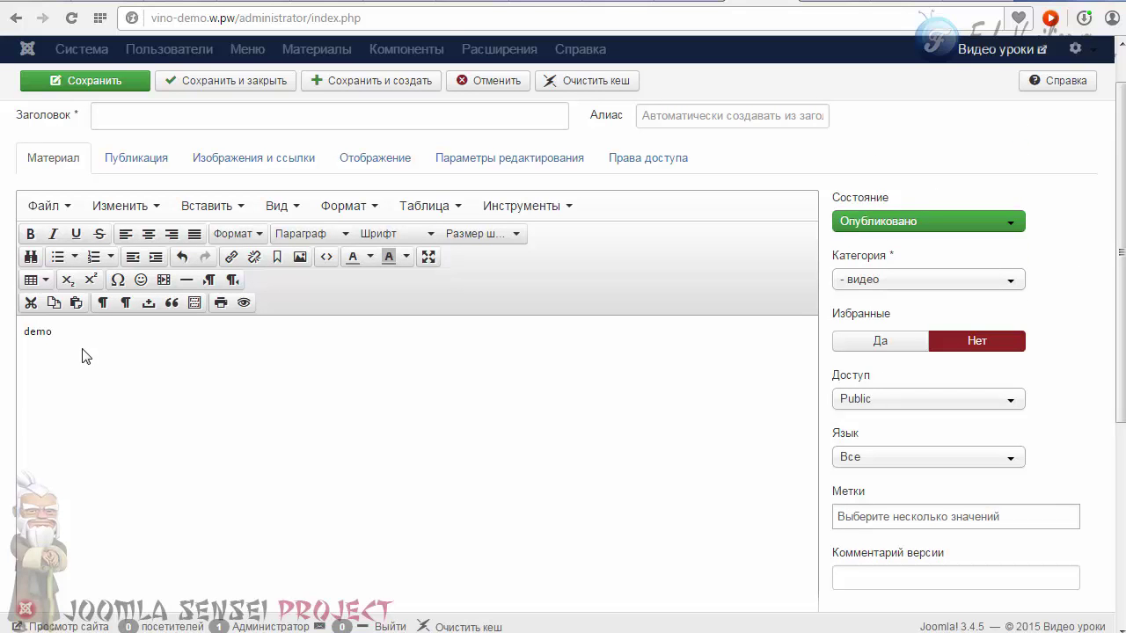
# Step: Set the word "demo" in the article body to 24pt and colour it red
pyautogui.moveTo(73, 332); pyautogui.dragTo(12, 333)
pyautogui.click(487, 235)
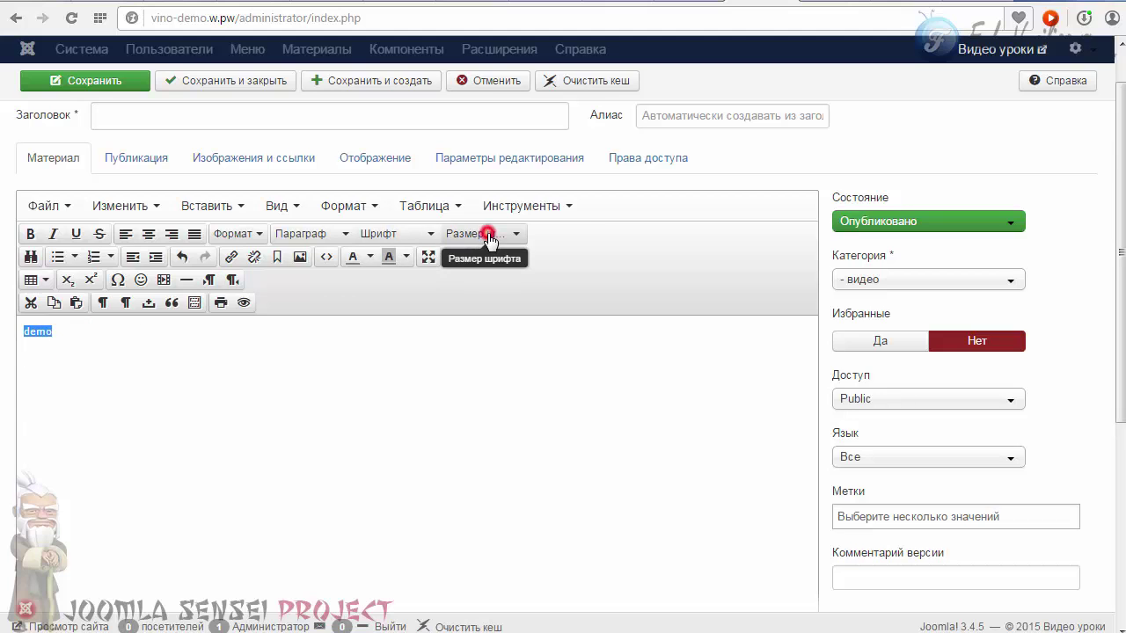
pyautogui.click(491, 387)
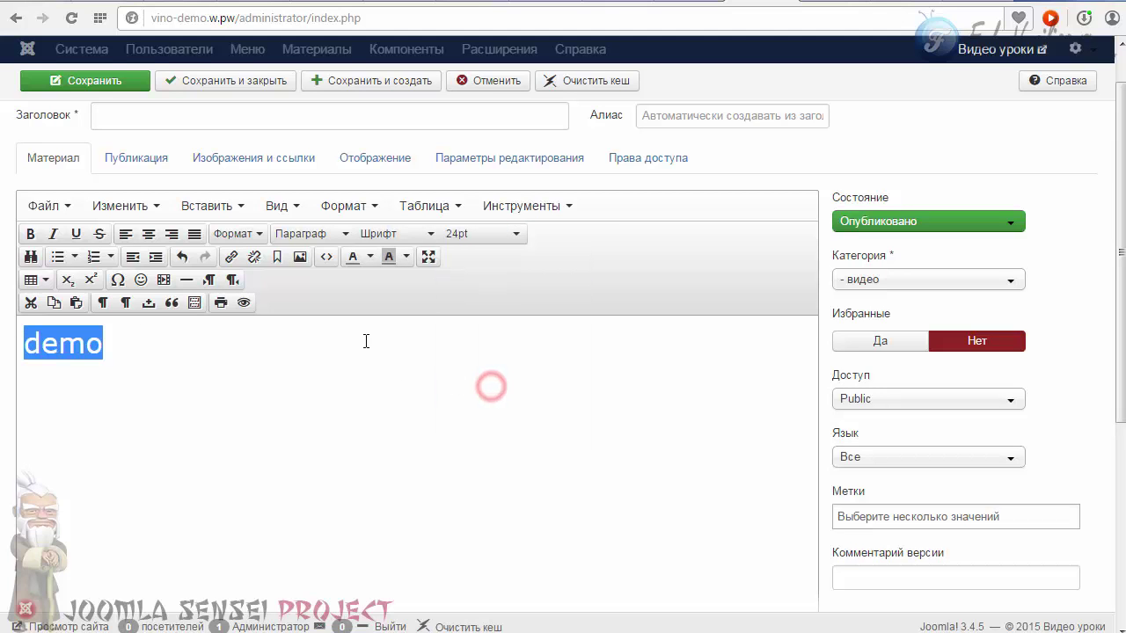
pyautogui.click(371, 257)
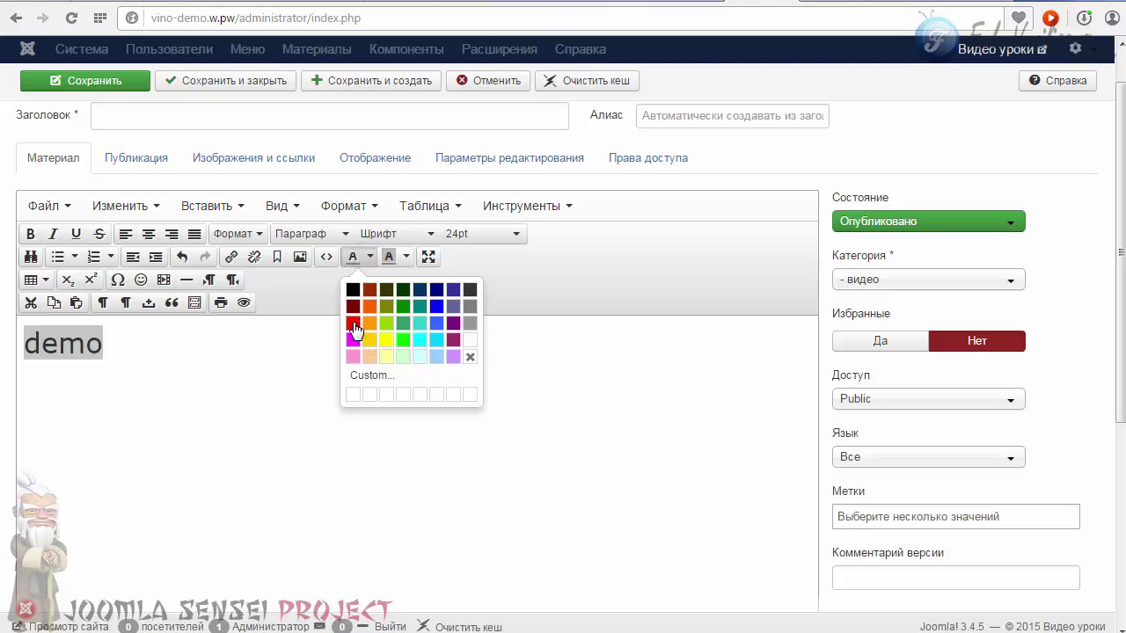
pyautogui.click(353, 324)
pyautogui.click(178, 373)
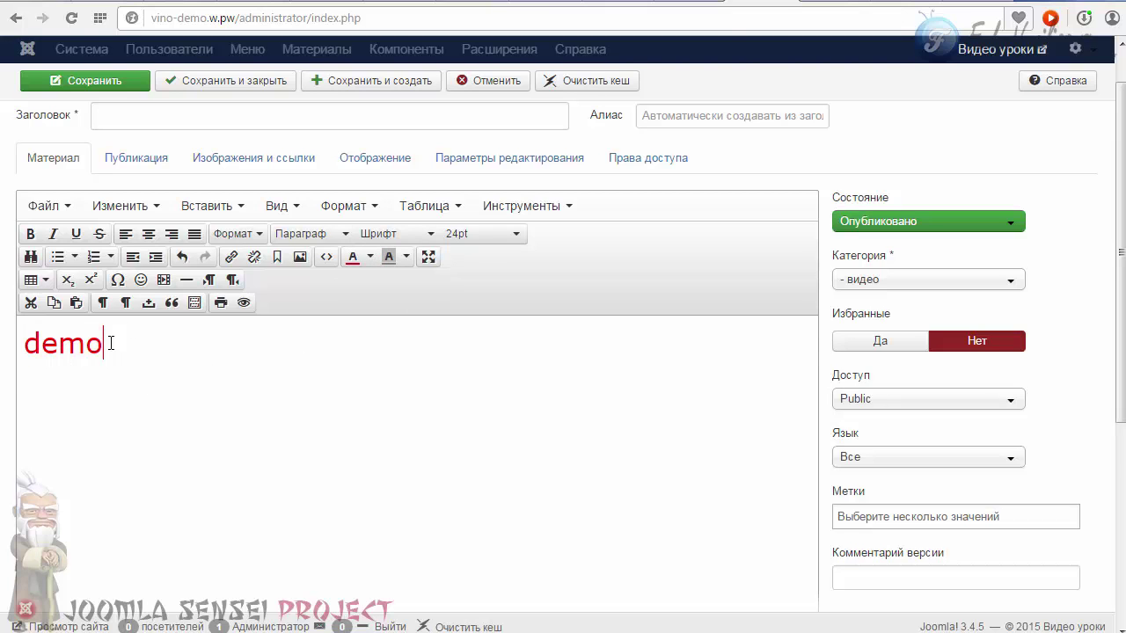
pyautogui.doubleClick(141, 344)
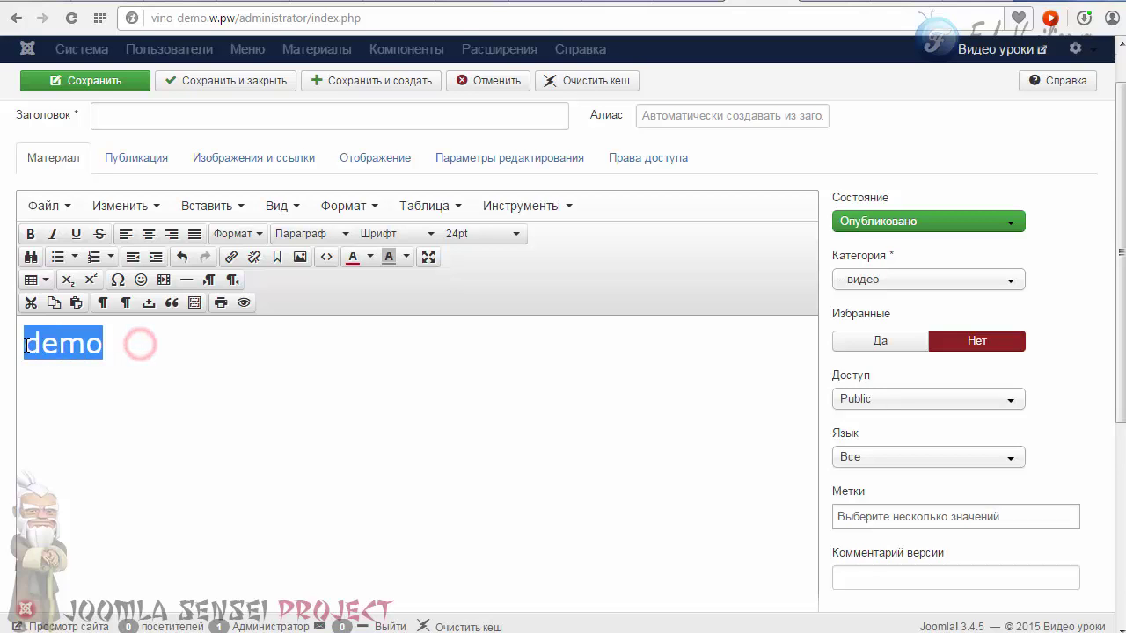
pyautogui.click(151, 351)
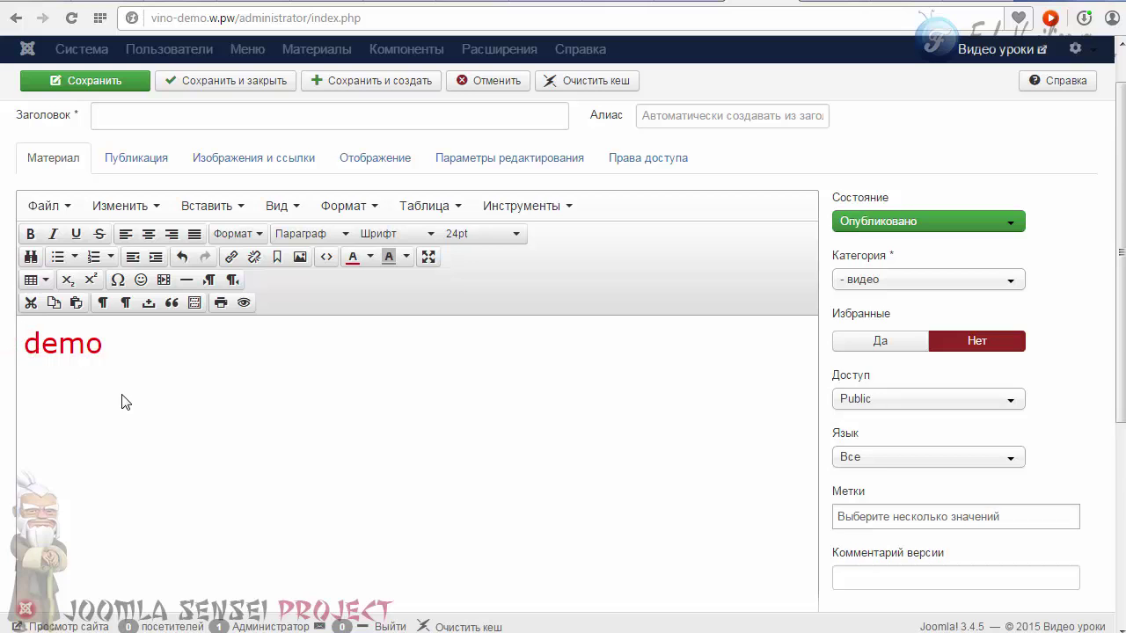
# Step: Insert the IcoMoon rocket icon in front of the word "demo" in the article body through Fonticons
pyautogui.scroll(-3, 307, 379)
pyautogui.scroll(-1, 305, 383)
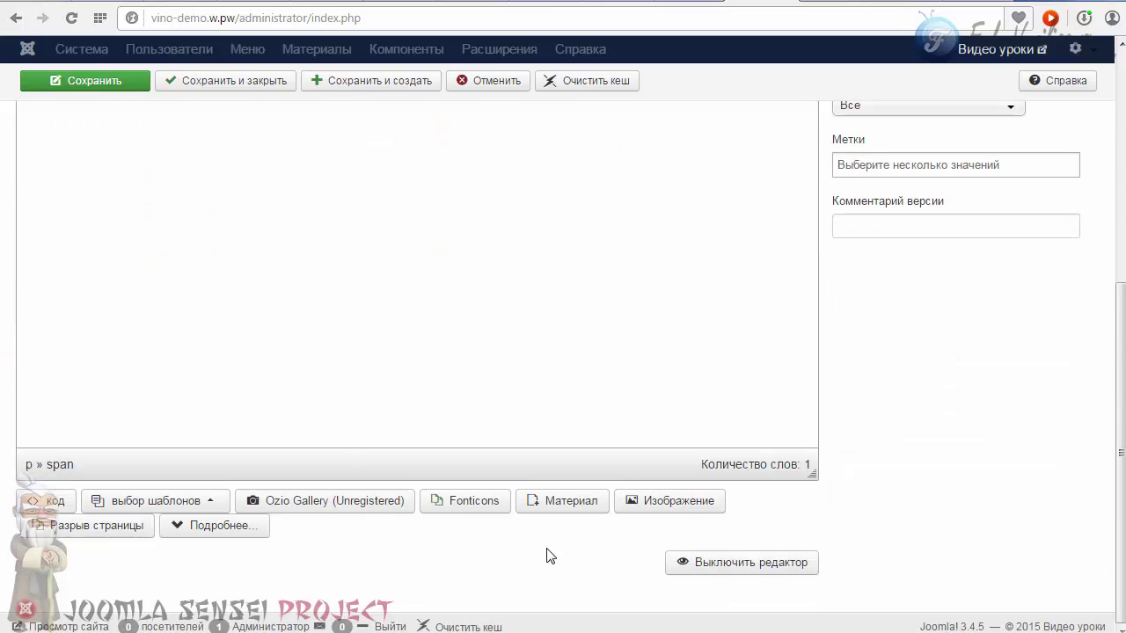
pyautogui.click(468, 502)
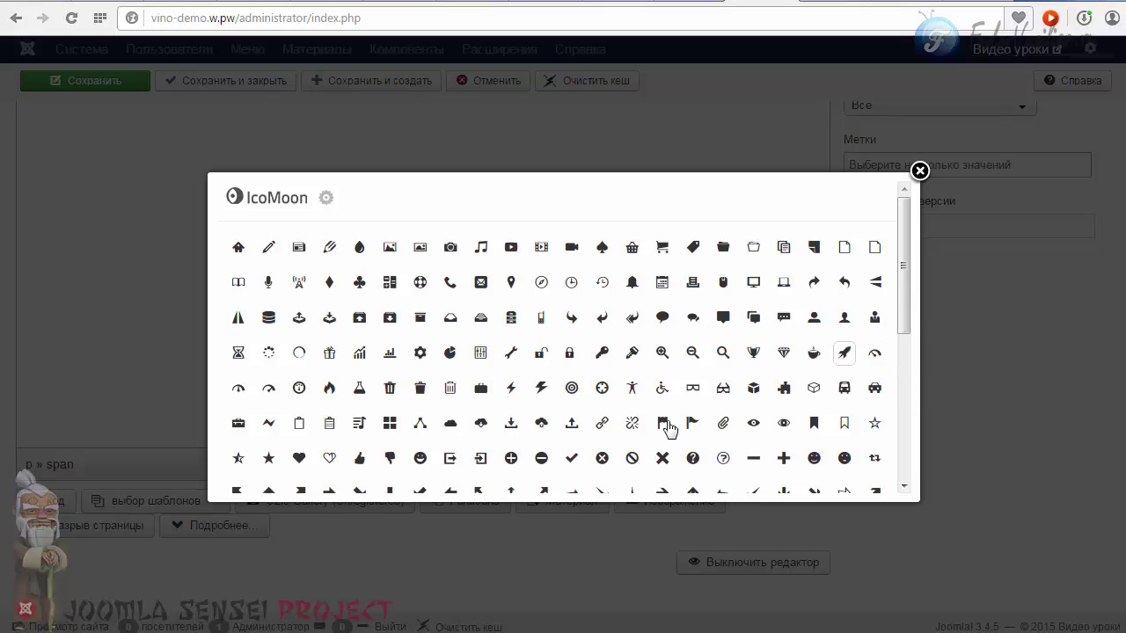
pyautogui.click(843, 353)
pyautogui.scroll(2, 315, 394)
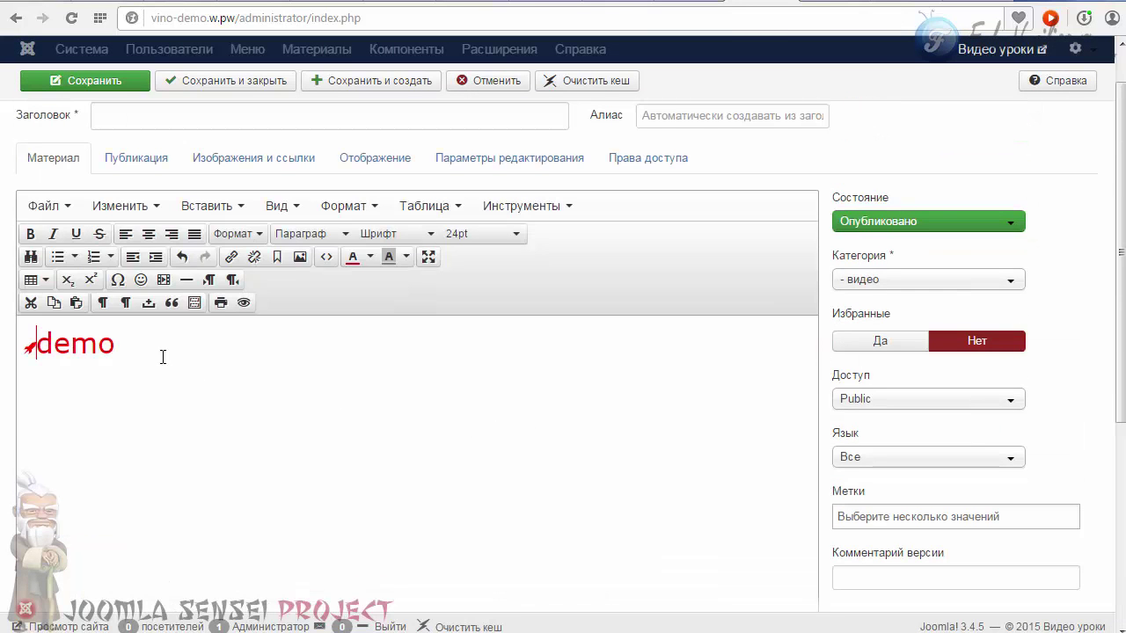
# Step: Change the rocket icon's size class to size64 in the article's source code and apply it
pyautogui.click(327, 256)
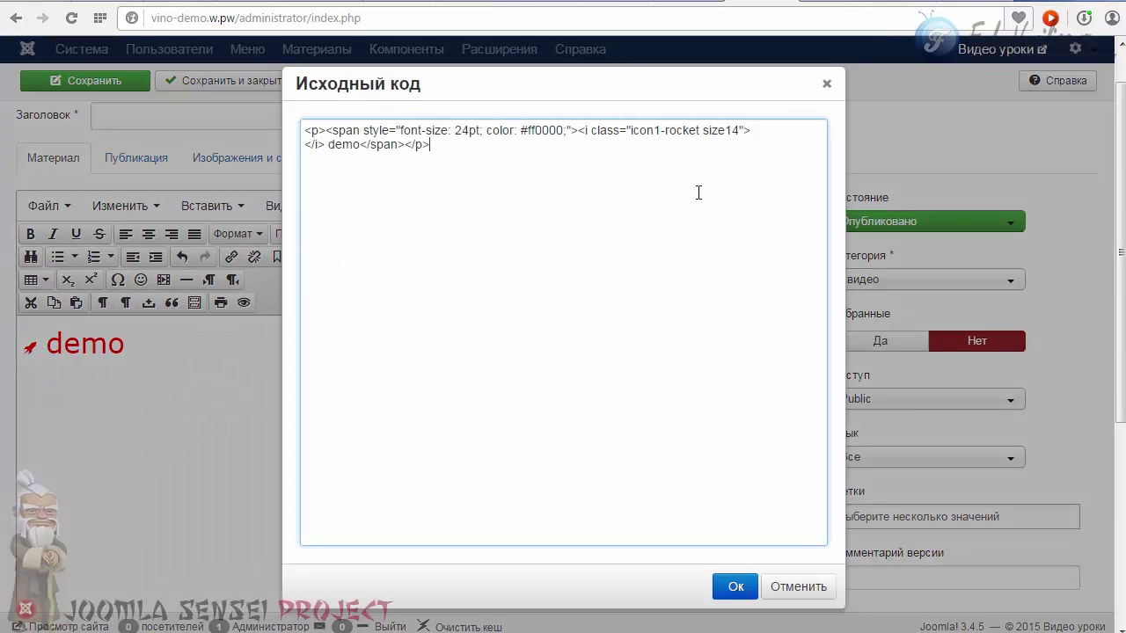
pyautogui.moveTo(630, 132); pyautogui.dragTo(734, 137)
pyautogui.click(713, 132)
pyautogui.doubleClick(727, 130)
pyautogui.click(725, 132)
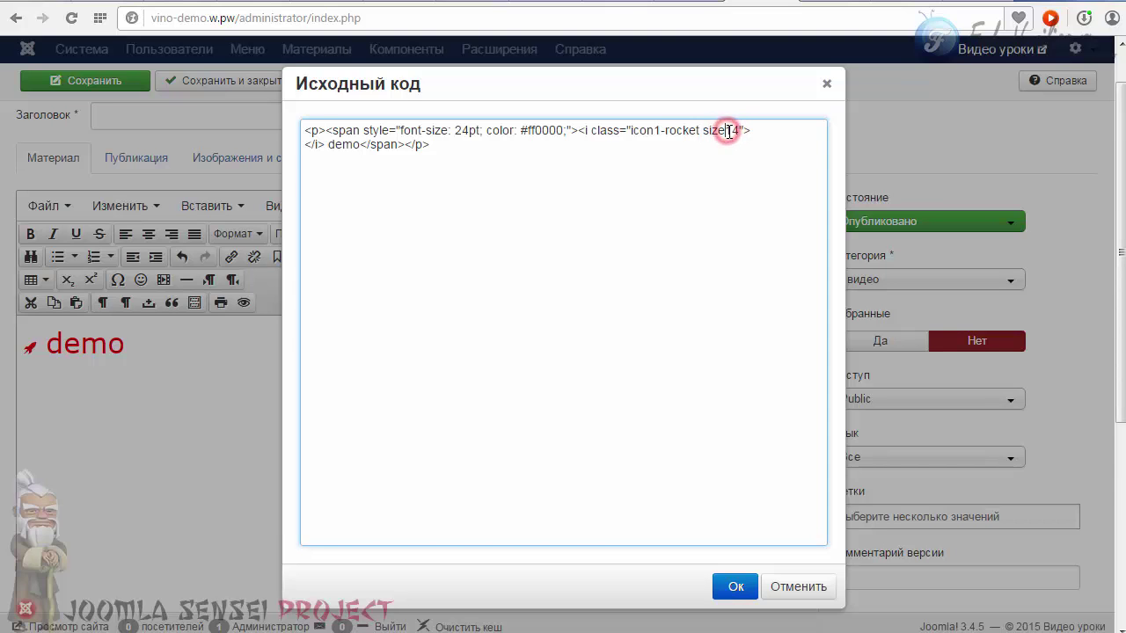
pyautogui.moveTo(724, 132); pyautogui.dragTo(731, 132)
pyautogui.click(735, 587)
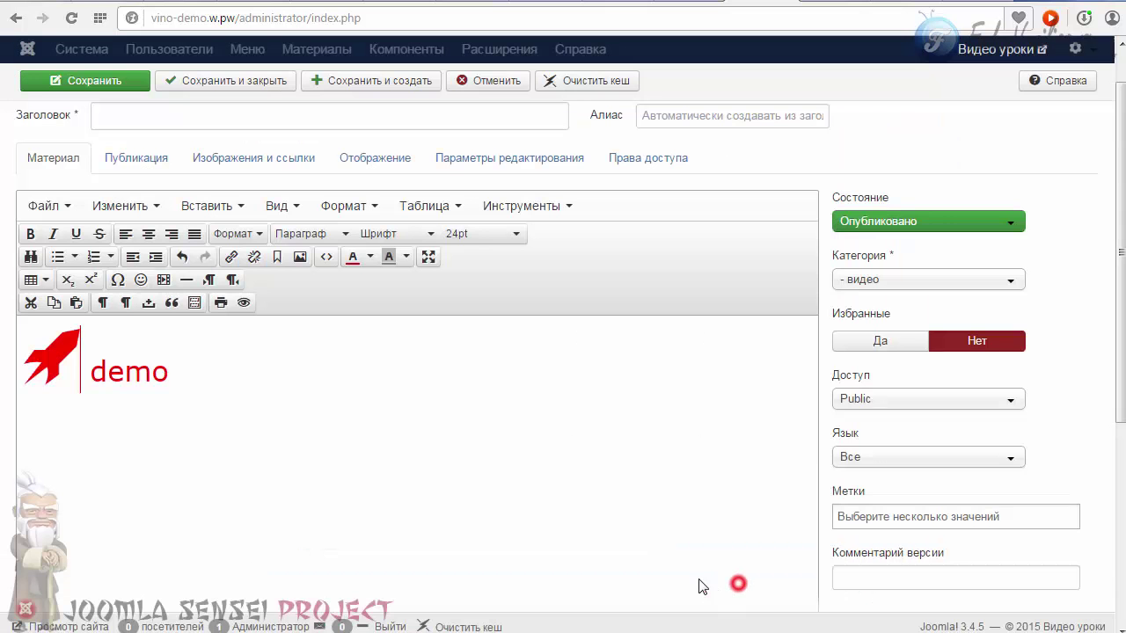
# Step: Pick the blue 0022ff in the custom text colour picker, copy its hex code and cancel the picker
pyautogui.click(32, 360)
pyautogui.click(370, 257)
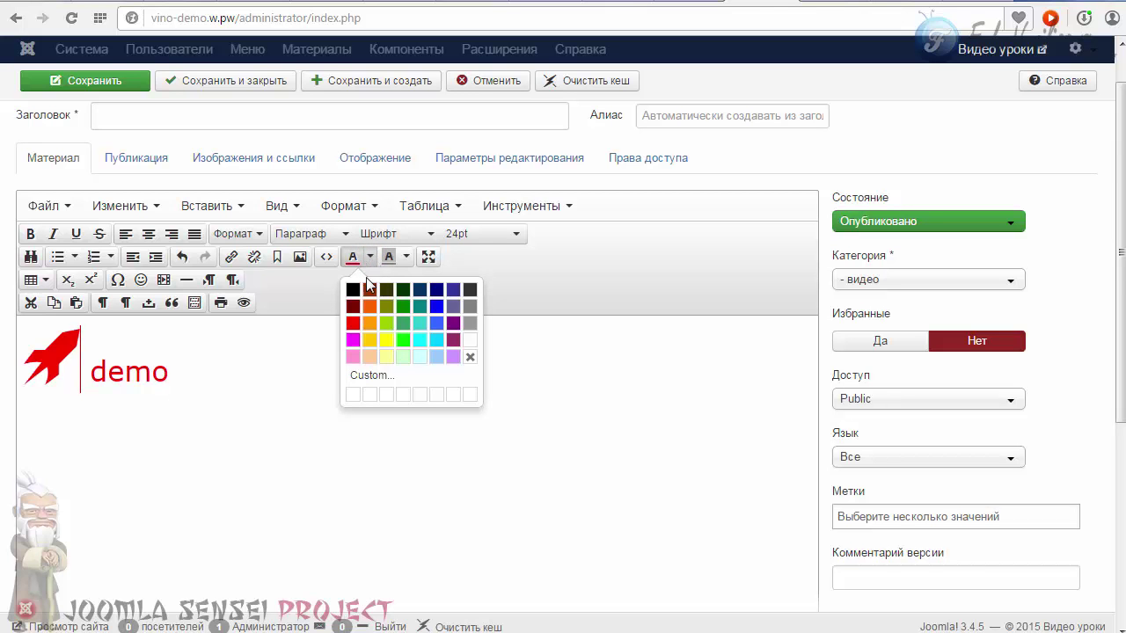
pyautogui.click(364, 378)
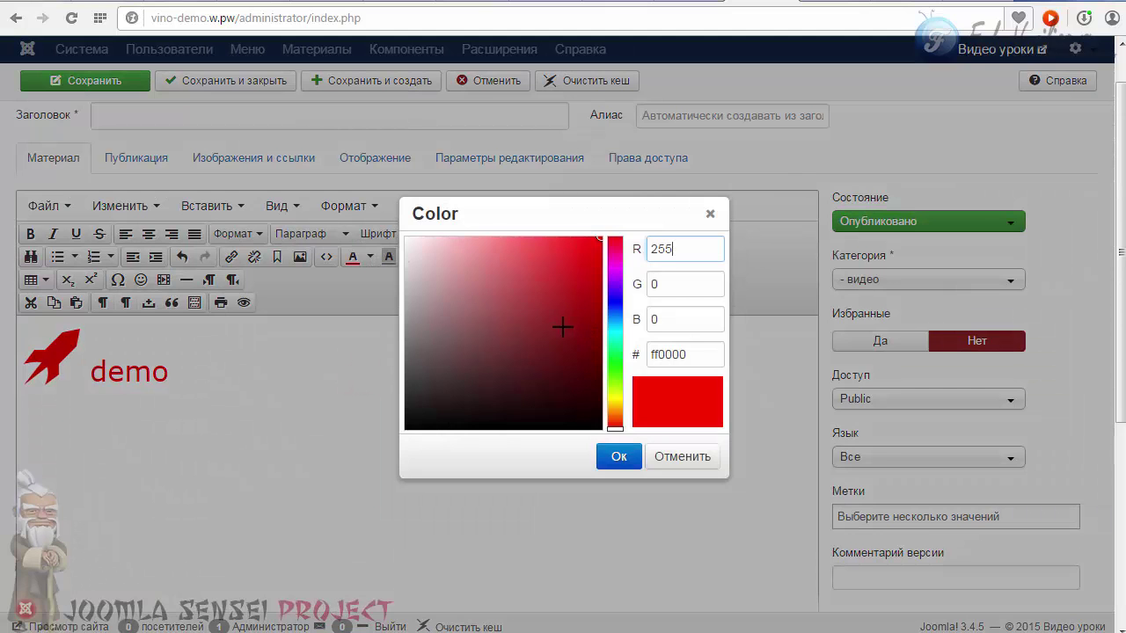
pyautogui.moveTo(613, 352); pyautogui.dragTo(603, 236)
pyautogui.doubleClick(699, 353)
pyautogui.rightClick(667, 353)
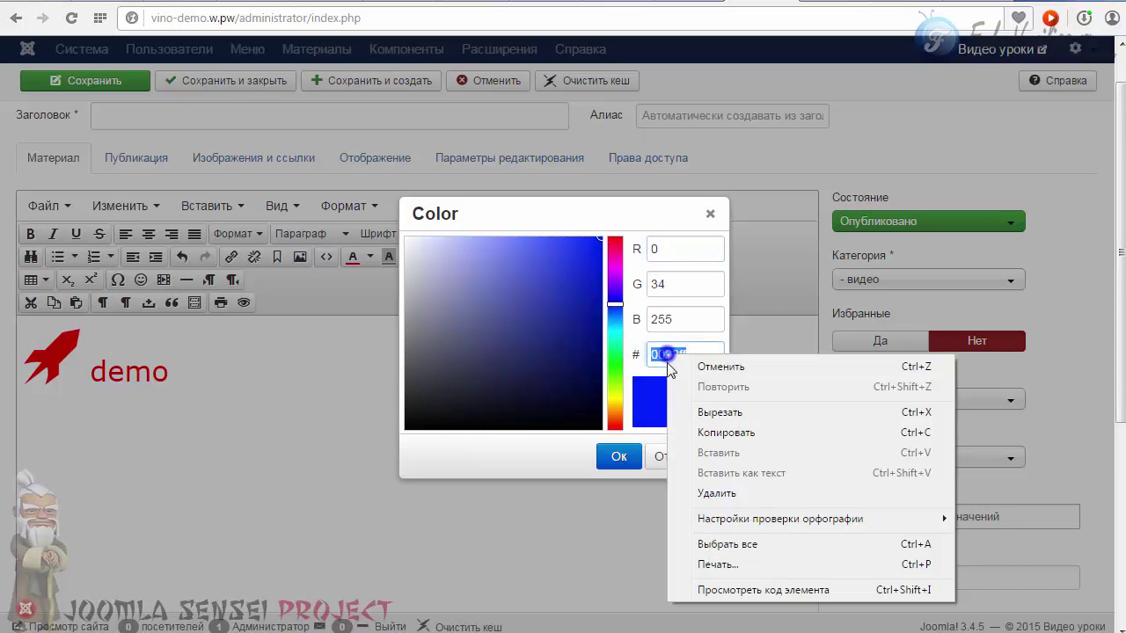
pyautogui.click(724, 432)
pyautogui.click(678, 456)
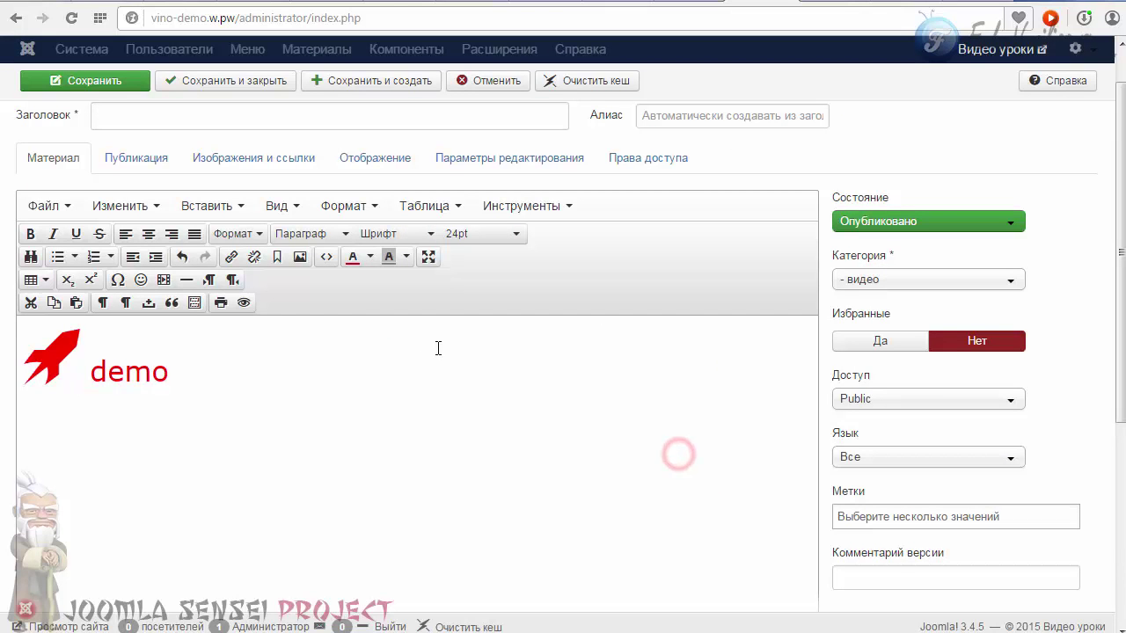
# Step: Replace the span's colour code with #0022ff in the article's source code and apply it
pyautogui.click(325, 257)
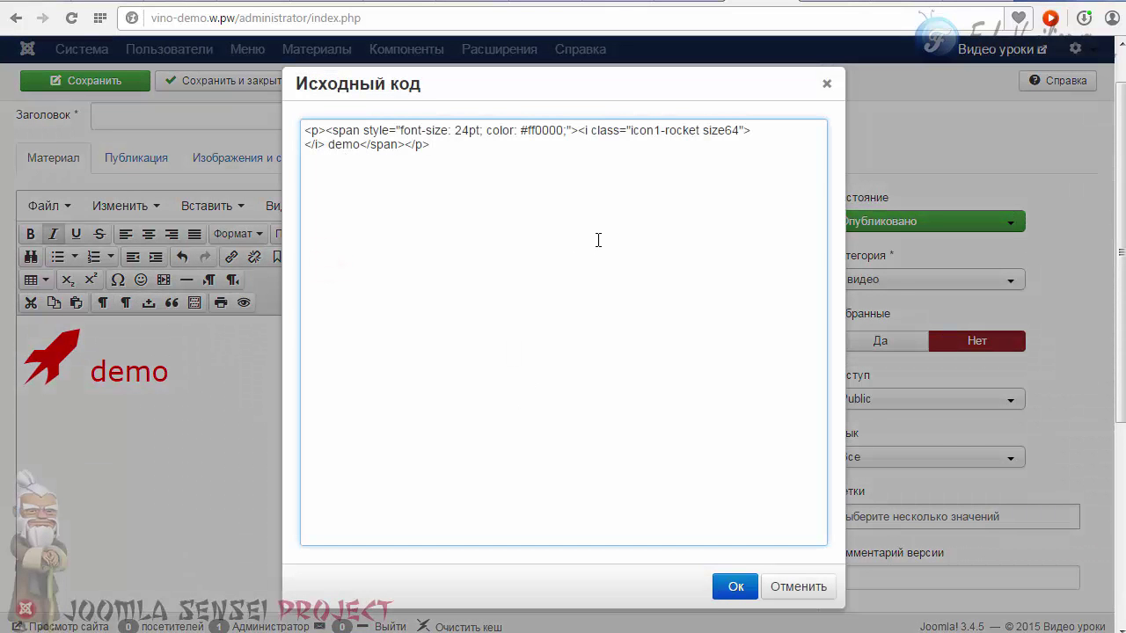
pyautogui.moveTo(563, 130); pyautogui.dragTo(524, 141)
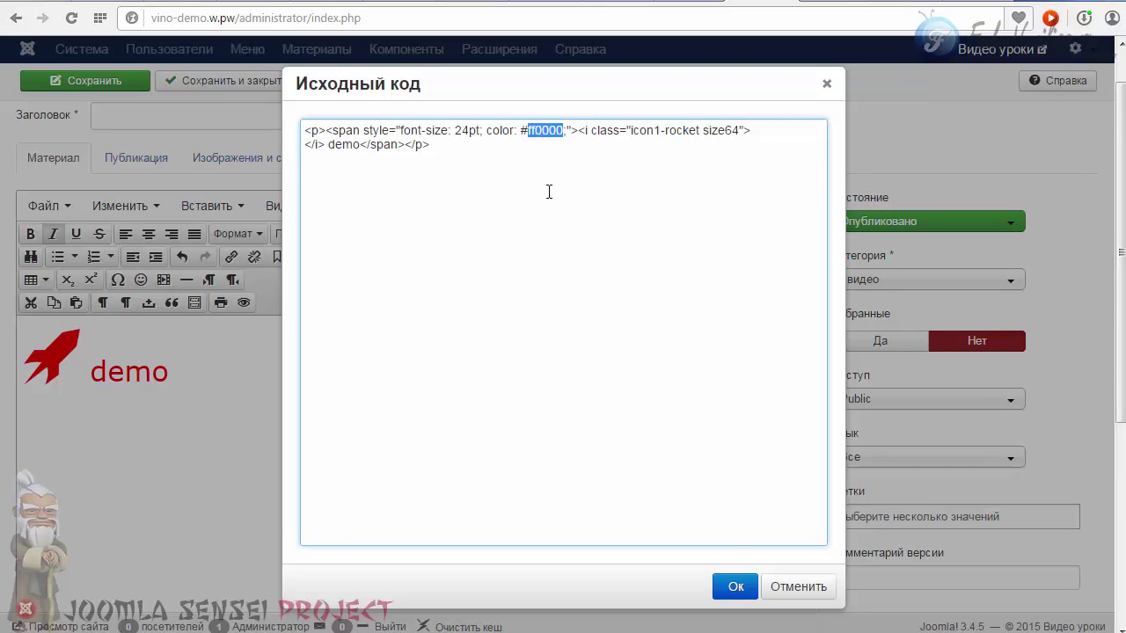
pyautogui.press('BackSpace')
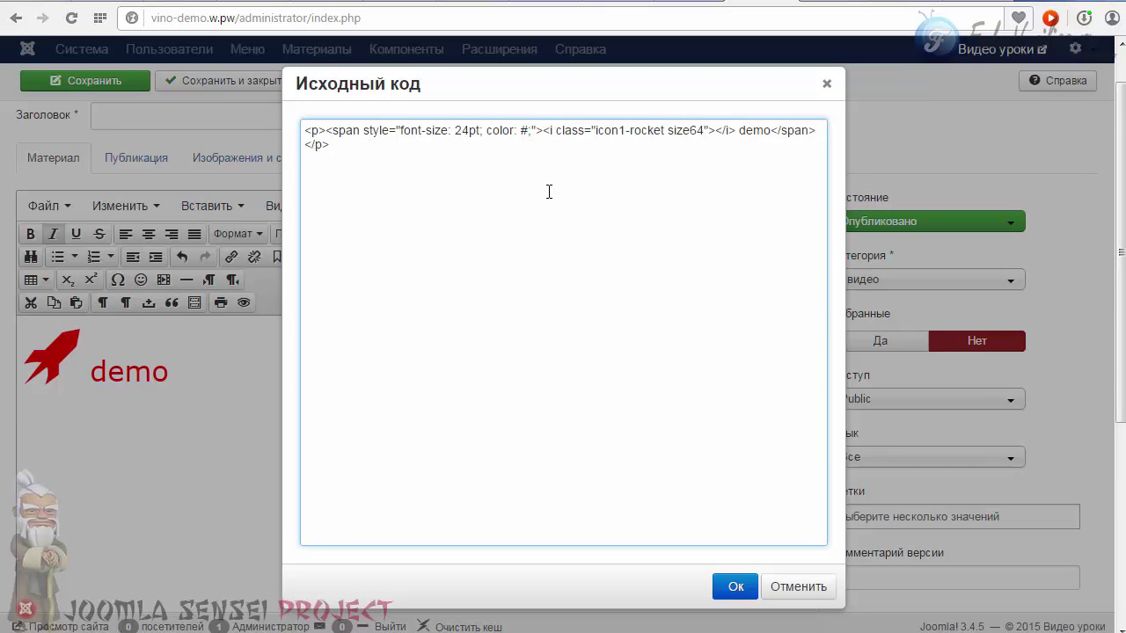
pyautogui.hotkey('ctrl', 'v')
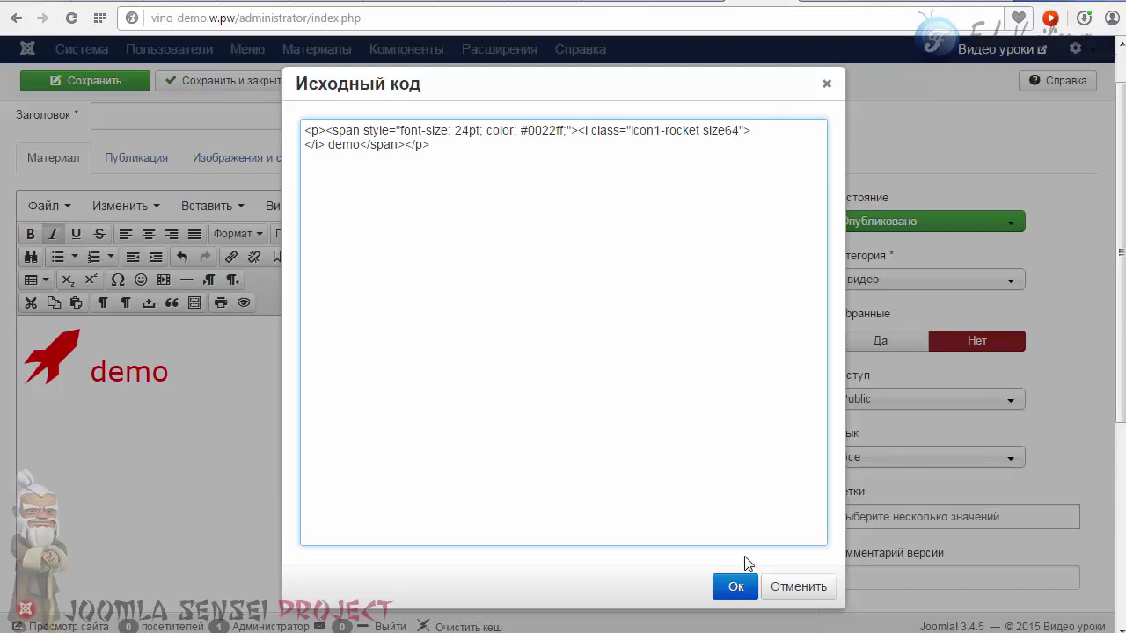
pyautogui.click(736, 586)
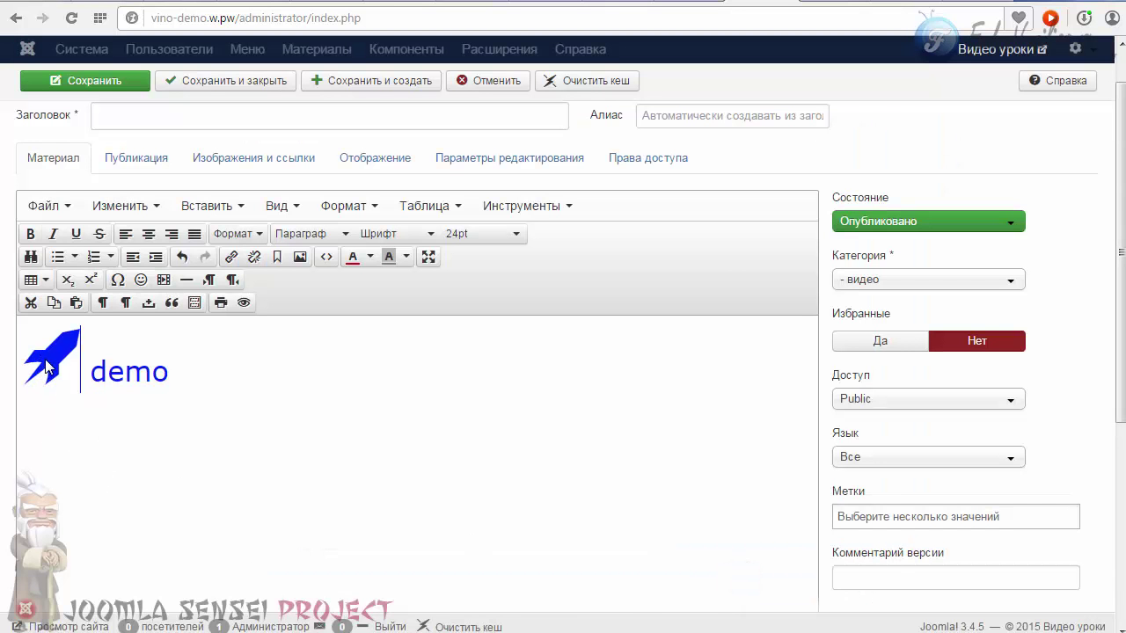
# Step: Colour only the word "demo" beside the rocket icon red
pyautogui.doubleClick(91, 378)
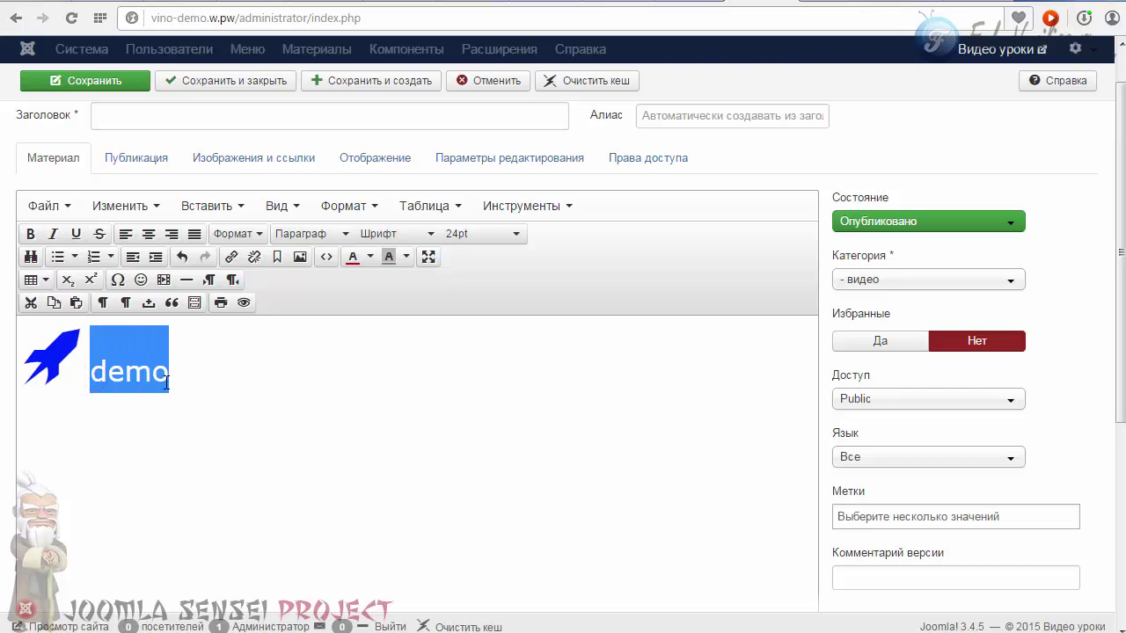
pyautogui.click(352, 257)
pyautogui.click(217, 381)
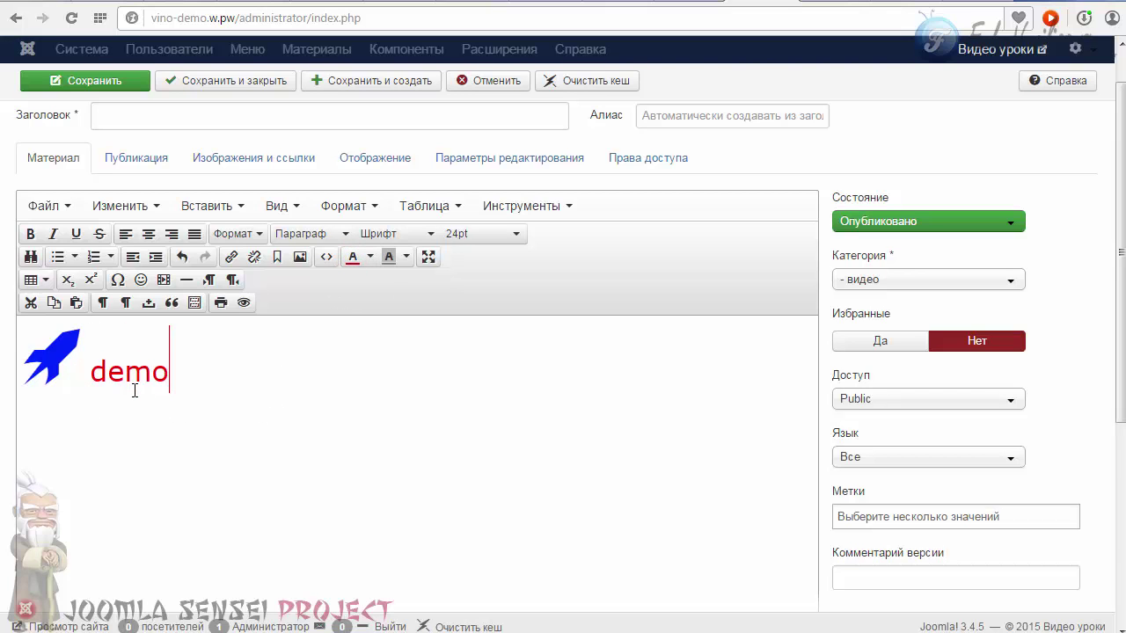
# Step: Replace the word "demo" beside the rocket icon with "eeeee" and check the resulting source code
pyautogui.moveTo(188, 372); pyautogui.dragTo(26, 377)
pyautogui.click(104, 372)
pyautogui.click(173, 370)
pyautogui.press('BackSpace')
pyautogui.press('BackSpace')
pyautogui.press('BackSpace')
pyautogui.press('BackSpace')
pyautogui.write('eeeee')
pyautogui.moveTo(199, 375); pyautogui.dragTo(88, 368)
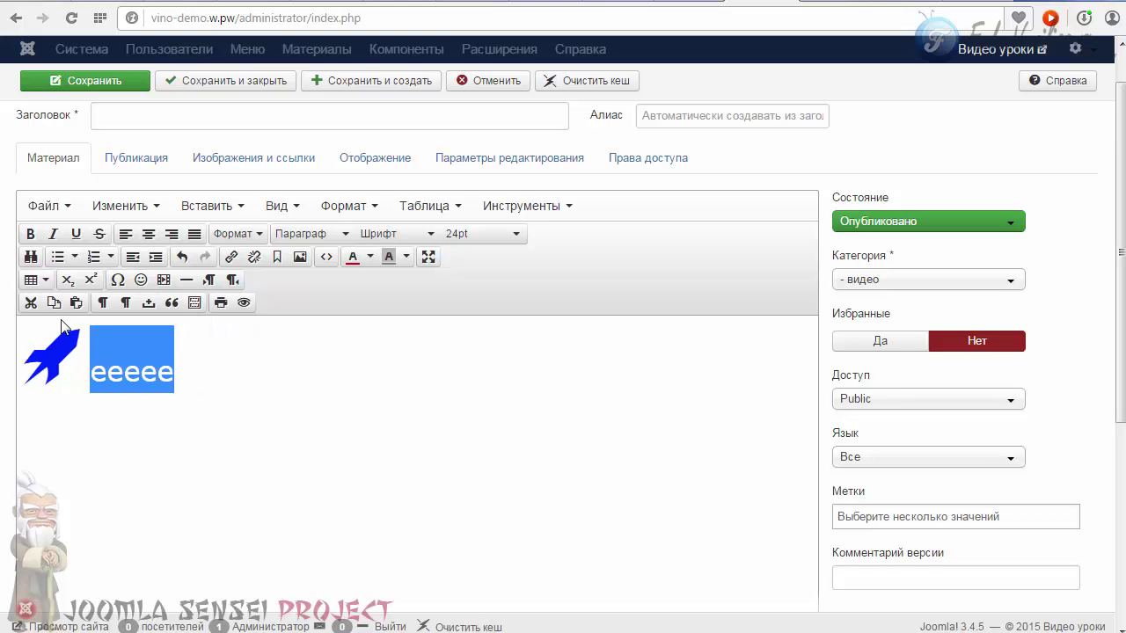
pyautogui.click(326, 256)
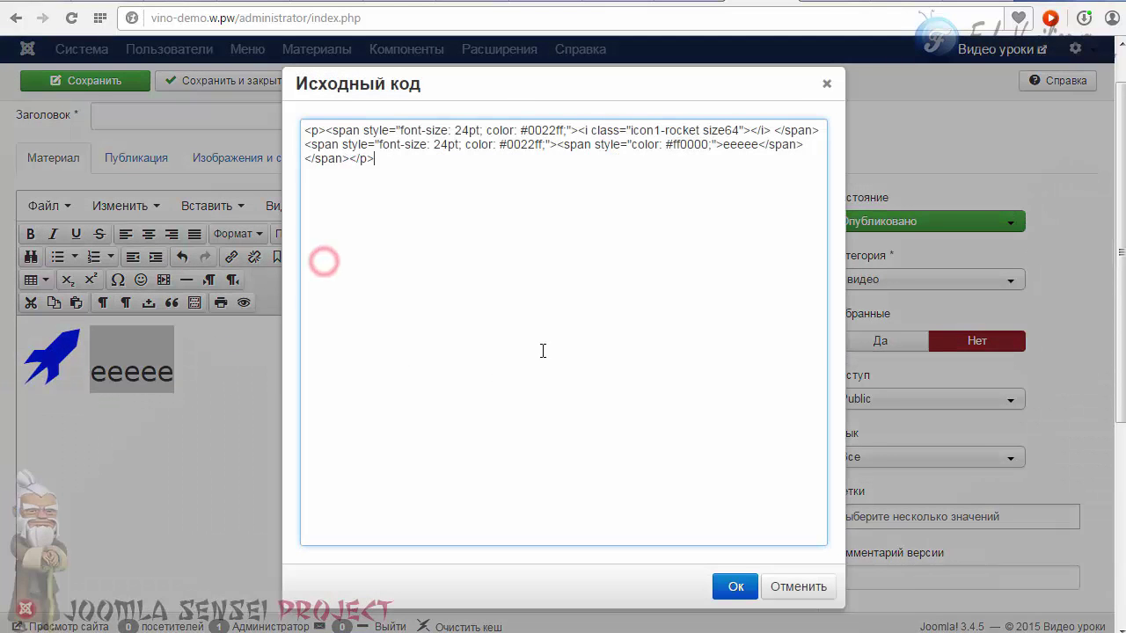
pyautogui.click(827, 87)
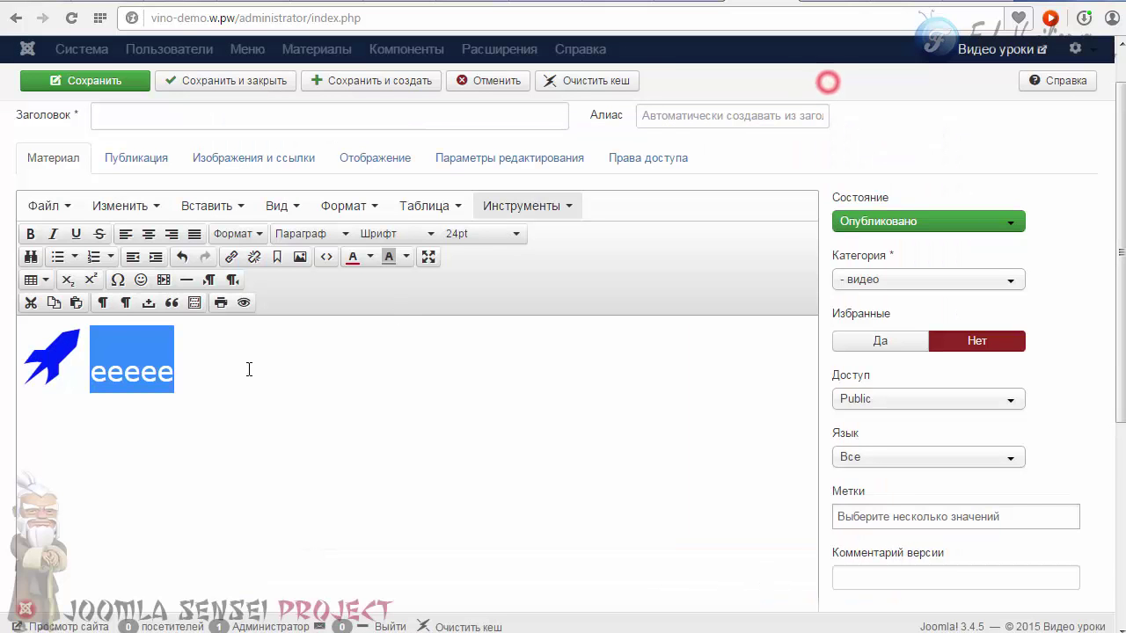
# Step: Look through the IcoMoon set in the Fonticons picker and close it without inserting an icon
pyautogui.scroll(-2, 246, 371)
pyautogui.scroll(3, 246, 371)
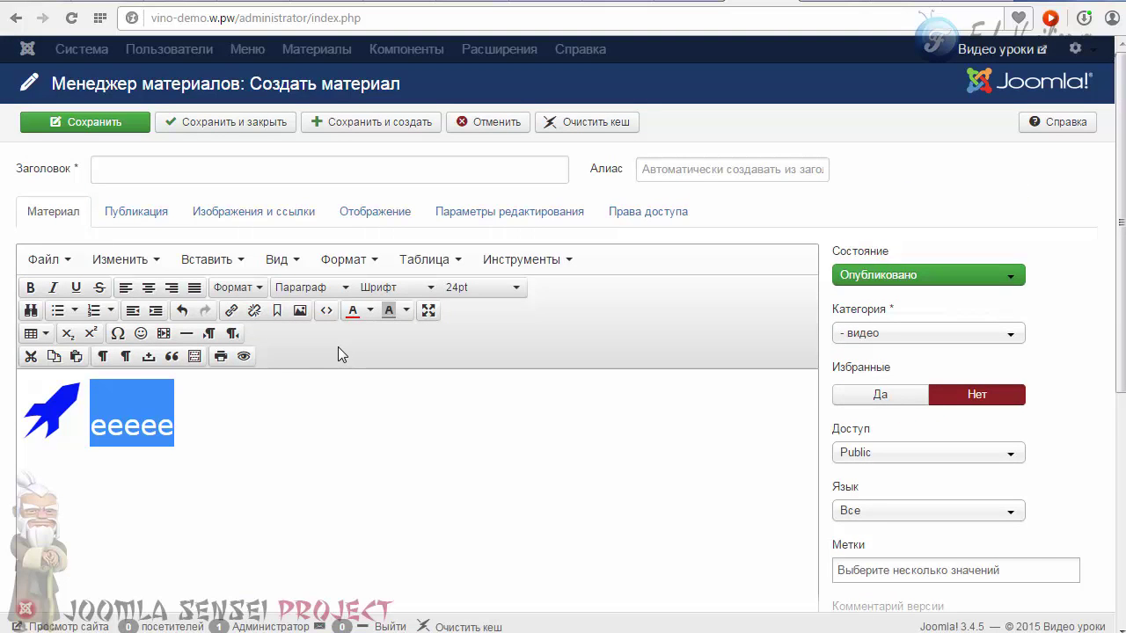
pyautogui.scroll(-5, 344, 410)
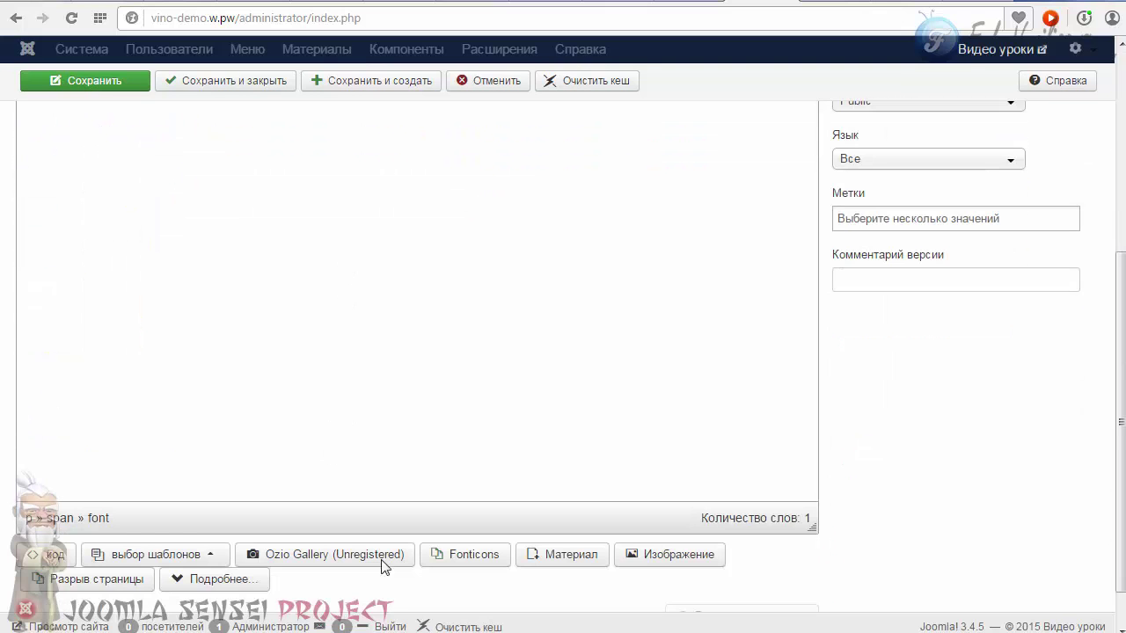
pyautogui.click(463, 557)
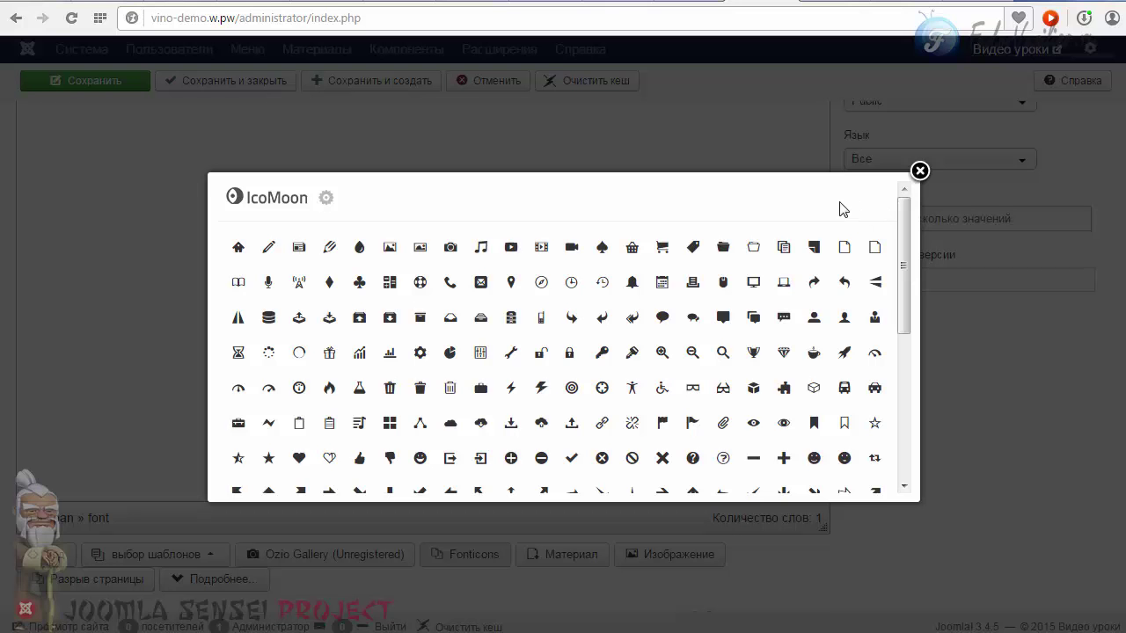
pyautogui.moveTo(902, 243); pyautogui.dragTo(891, 219)
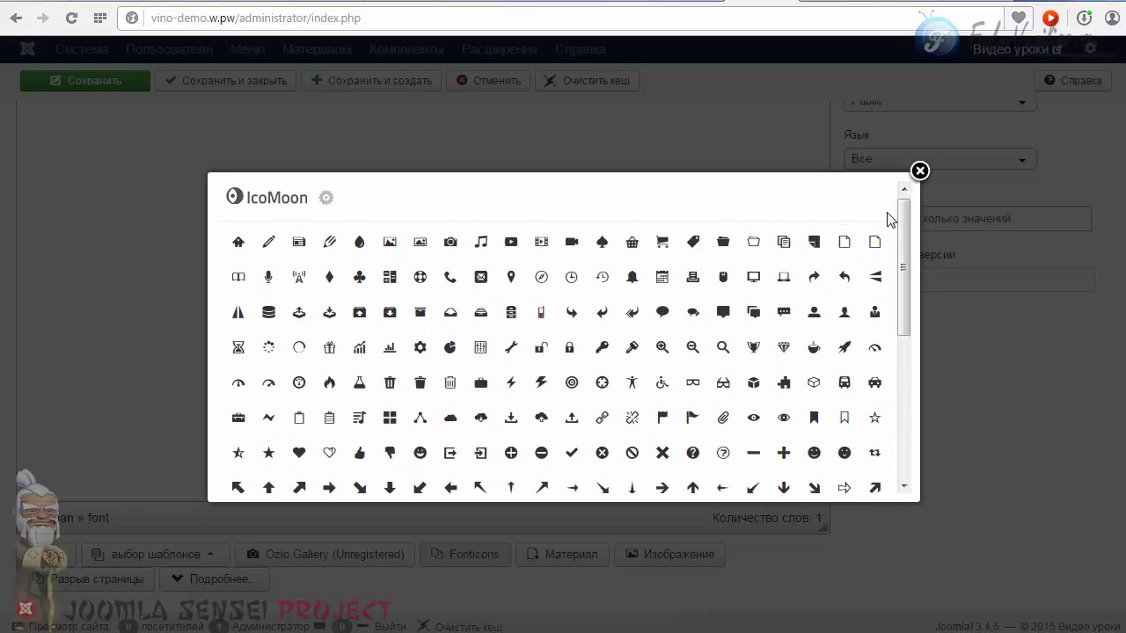
pyautogui.click(919, 170)
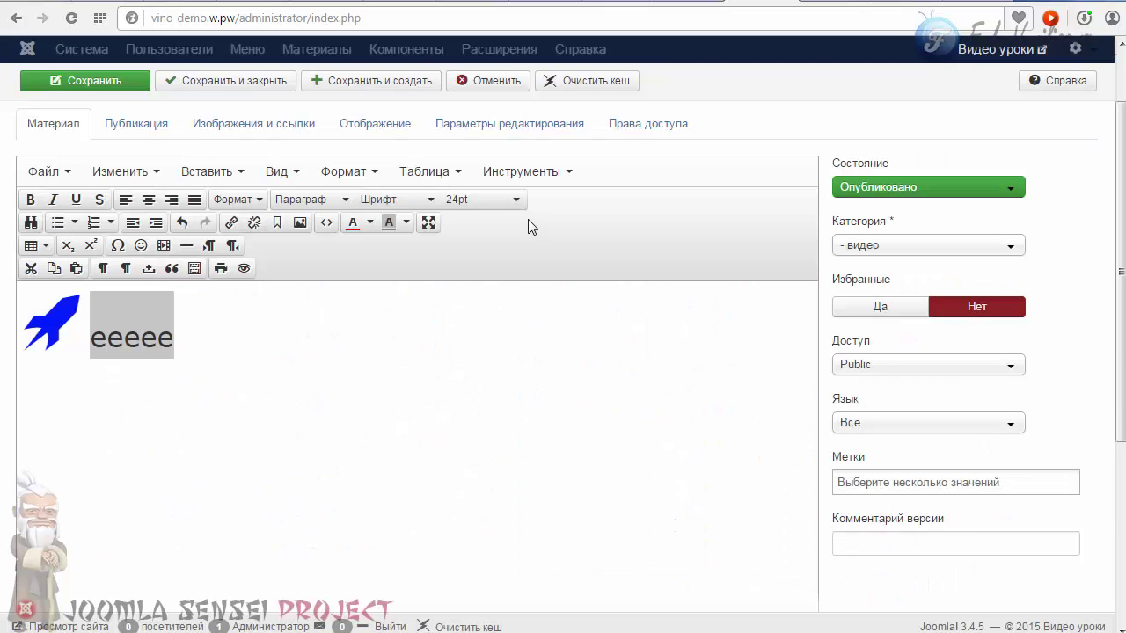